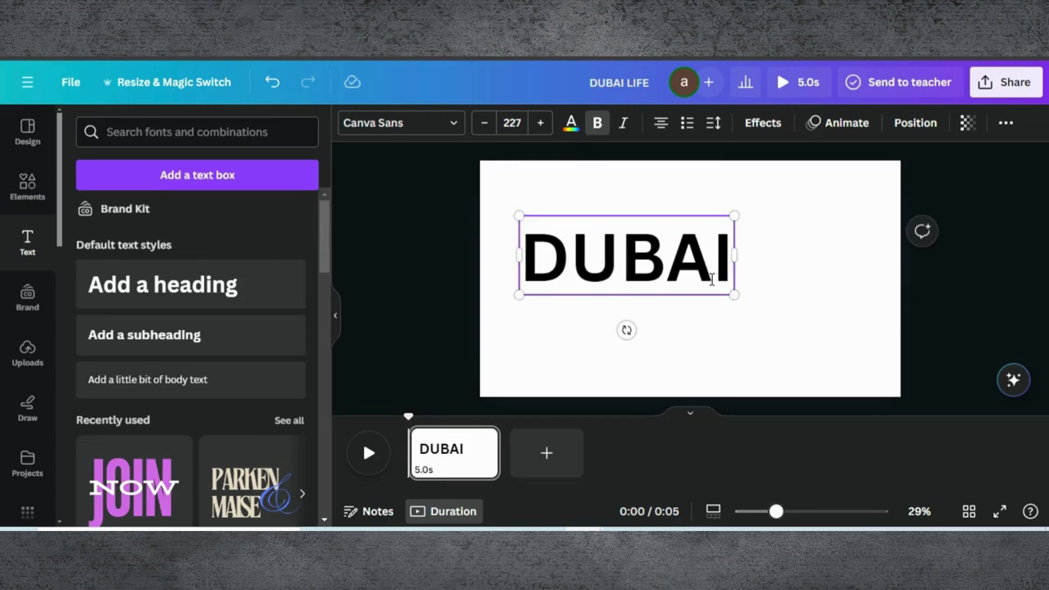
Step: Enlarge the DUBAI text to font size 363 and change its font to League Spartan
drag(730, 291, 878, 298)
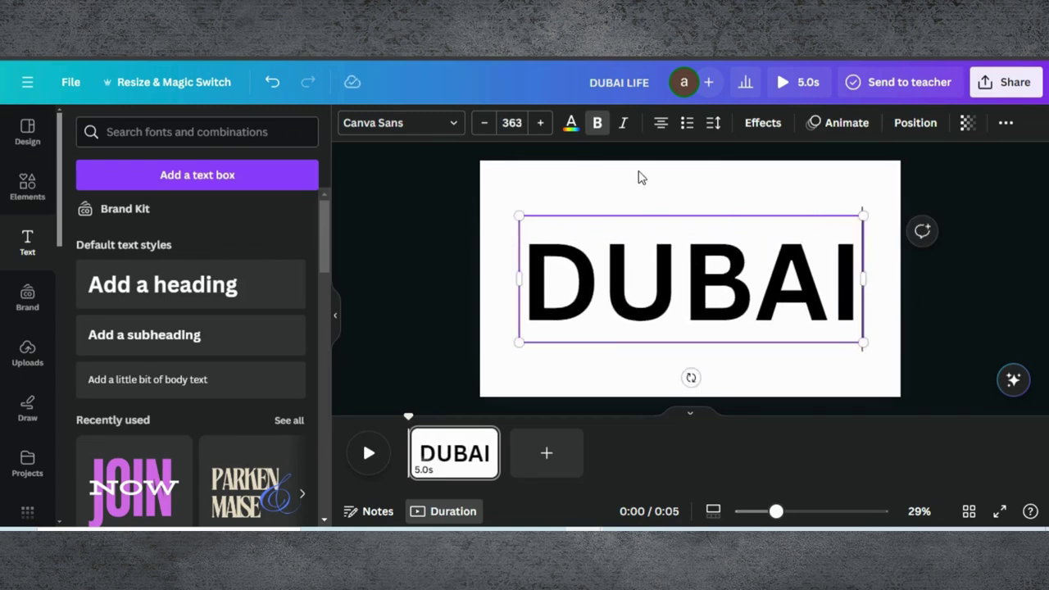
click(454, 127)
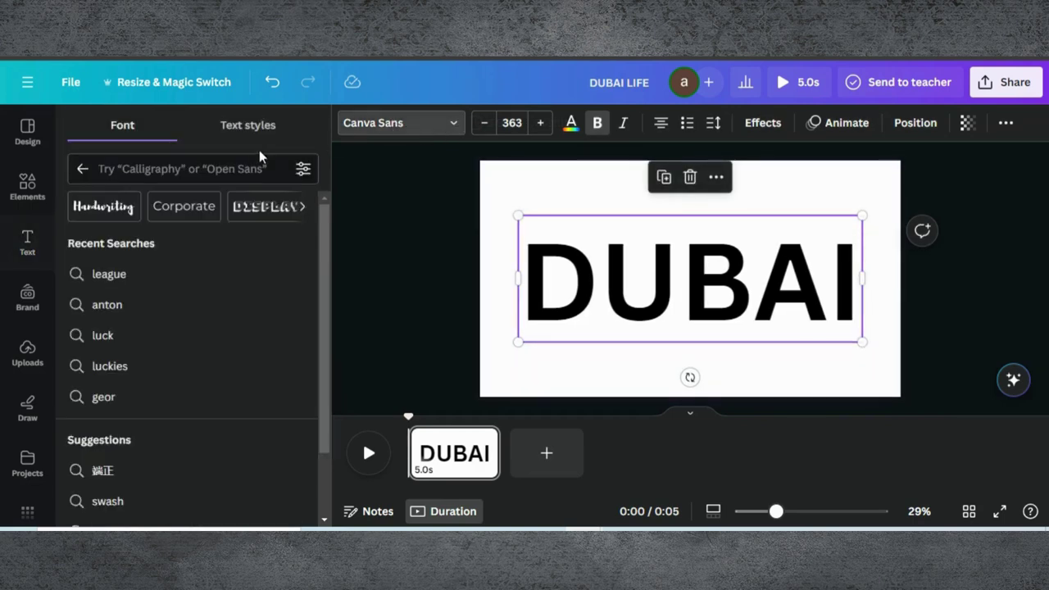
text(league)
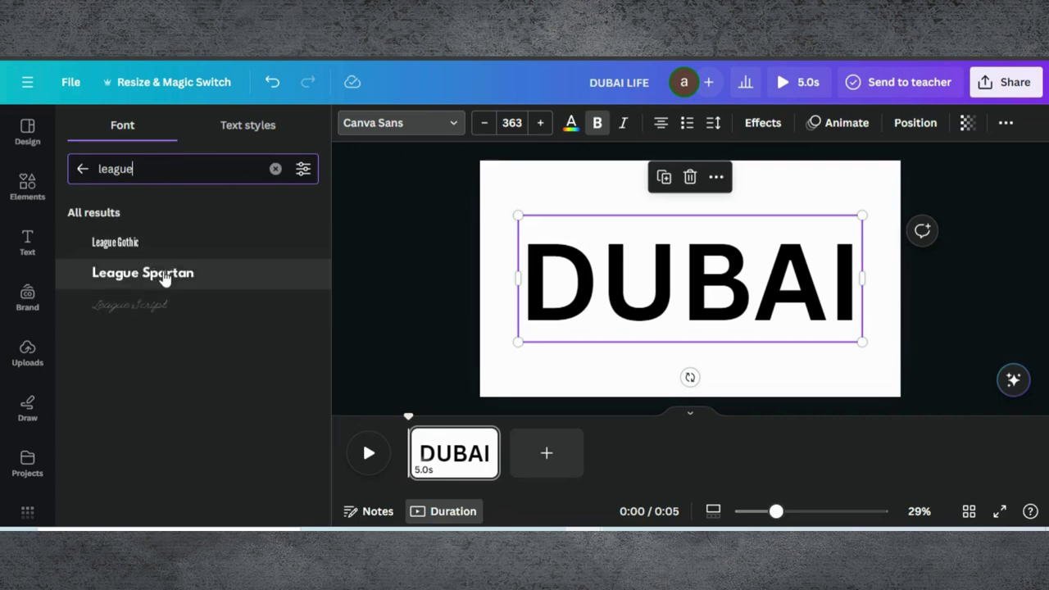
click(164, 277)
drag(713, 257, 710, 253)
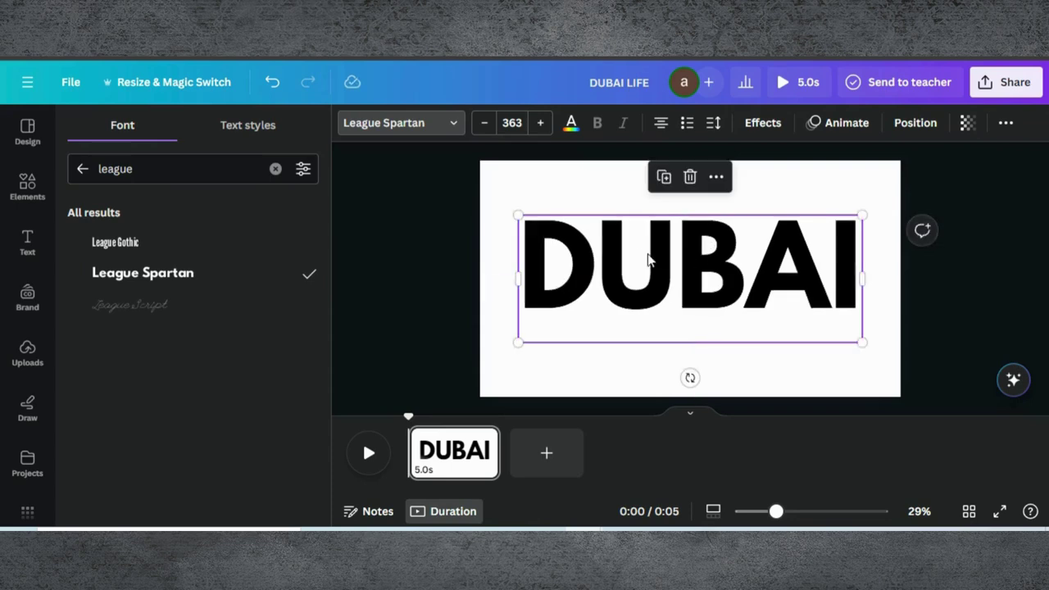
Step: Add the grey wave graphic and place it upright over the letter B, with its curved edge beside the U
click(27, 186)
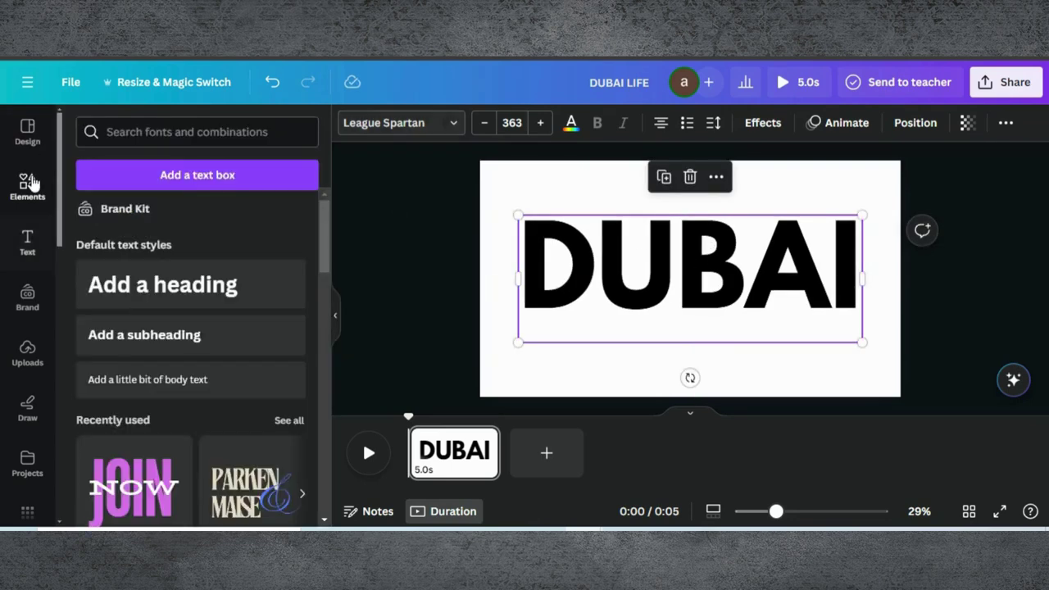
click(156, 136)
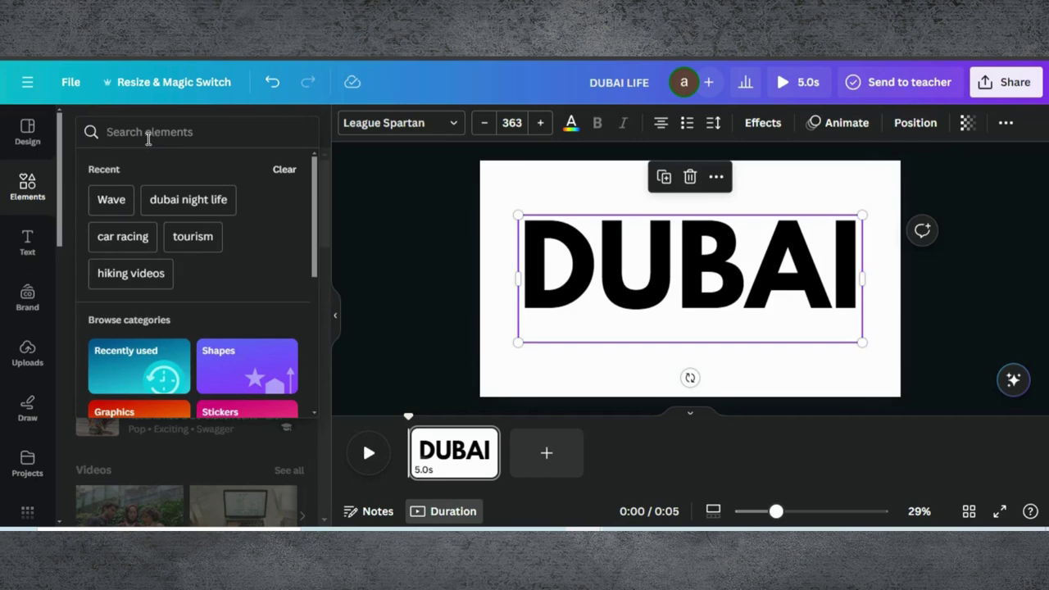
click(121, 201)
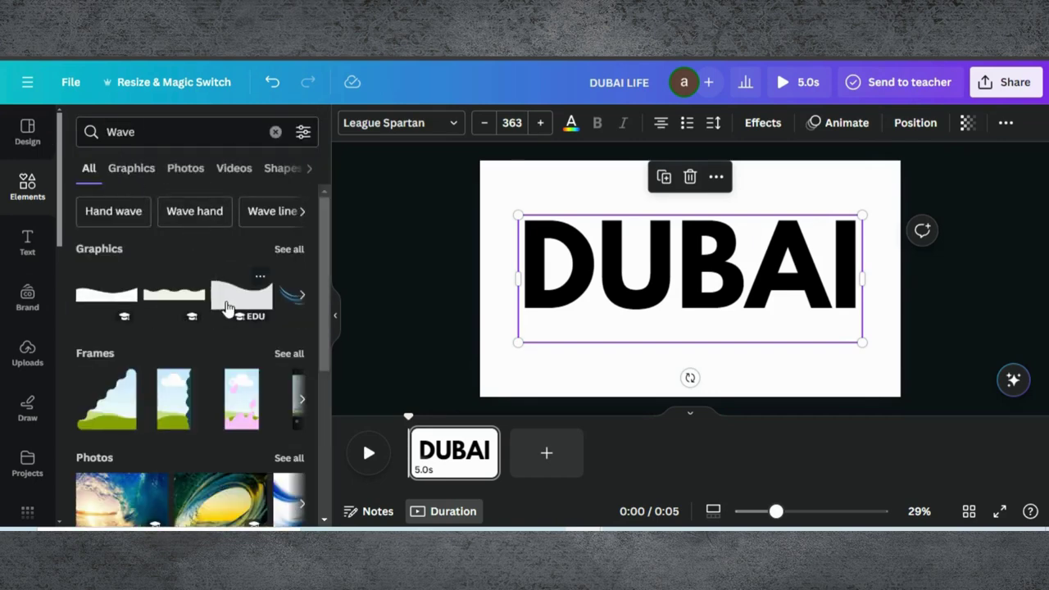
click(228, 308)
drag(691, 353, 702, 298)
drag(738, 201, 744, 176)
drag(707, 246, 708, 253)
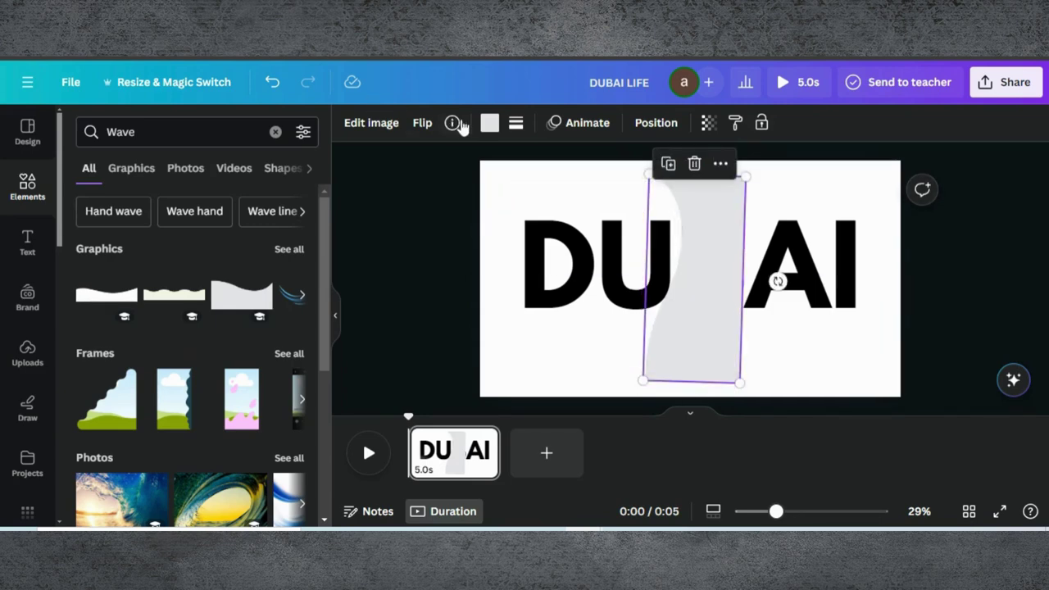
Step: Recolour the wave graphic white (#ffffff) and move its layer behind the DUBAI text
click(488, 124)
click(200, 217)
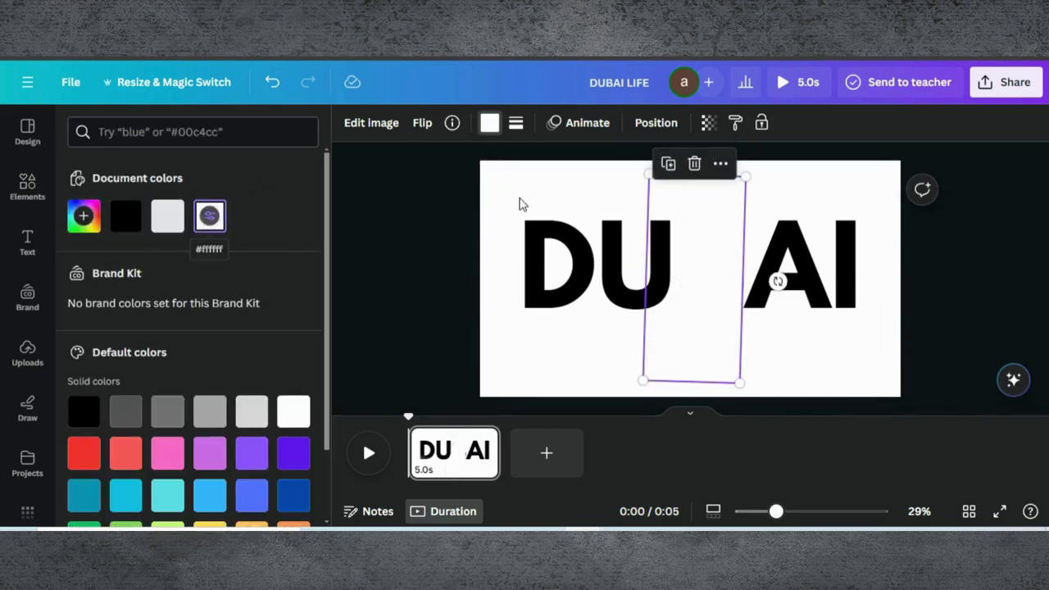
click(673, 123)
drag(218, 222, 211, 289)
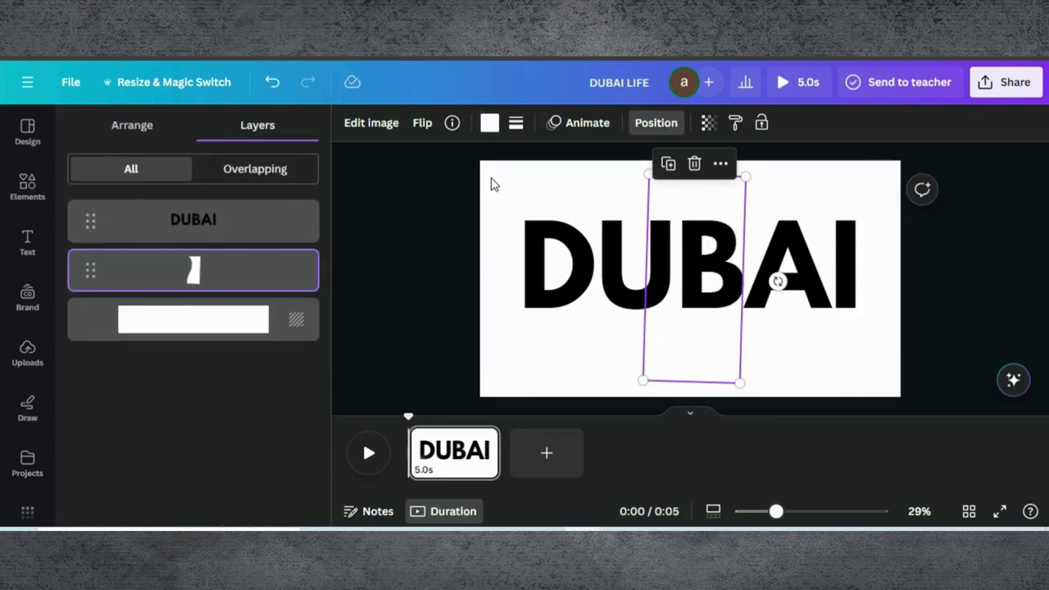
Step: Set the page background colour to black
click(491, 173)
click(350, 123)
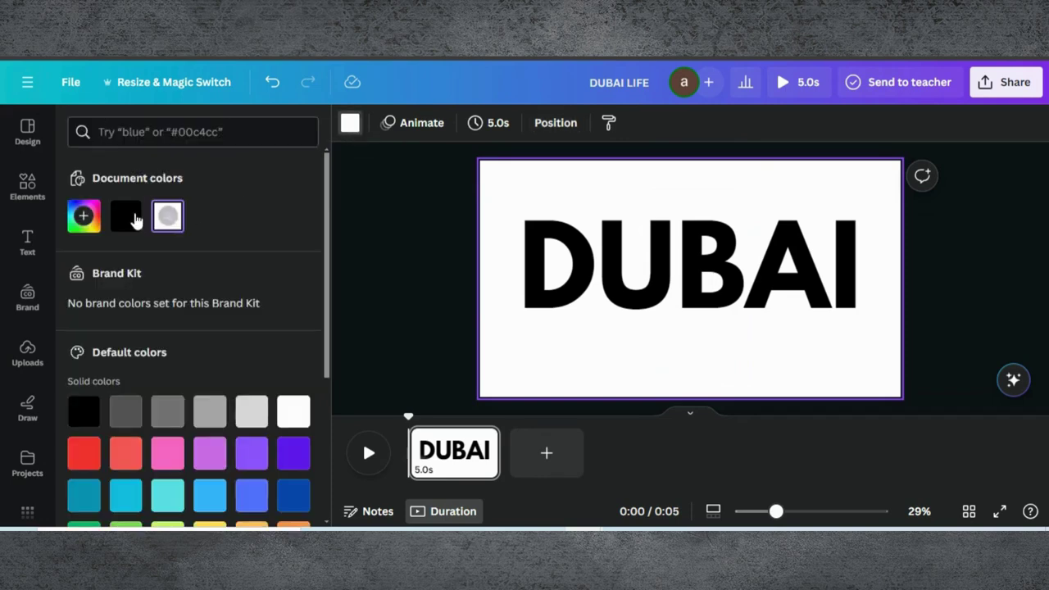
click(127, 217)
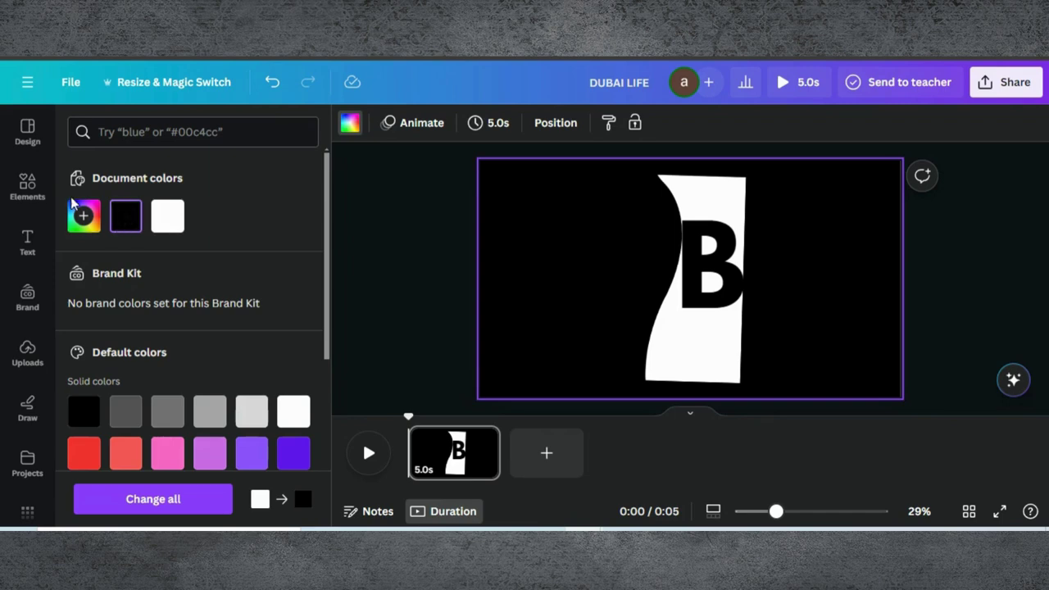
Step: Add a square and stretch it into a rectangle as tall as the wave graphic, overlapping the wave and extending past the I
click(27, 180)
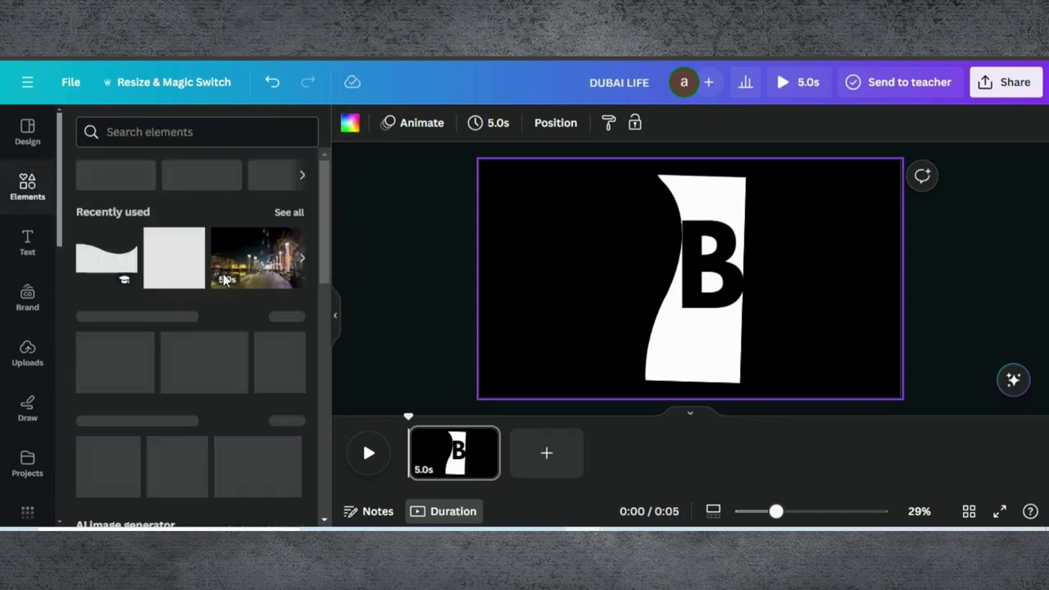
click(179, 279)
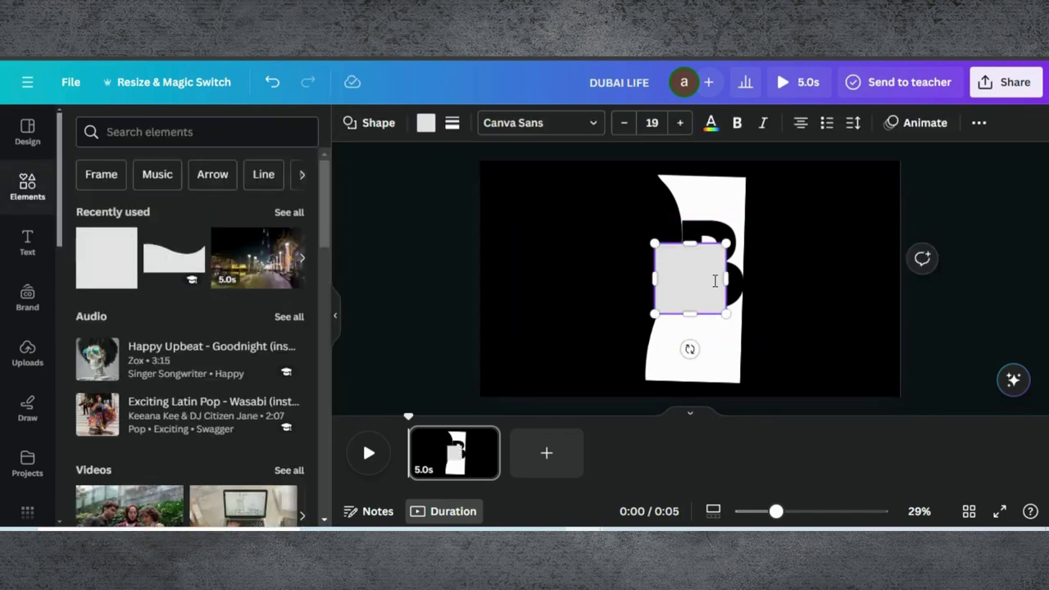
click(688, 375)
drag(705, 283, 753, 209)
drag(741, 248, 741, 378)
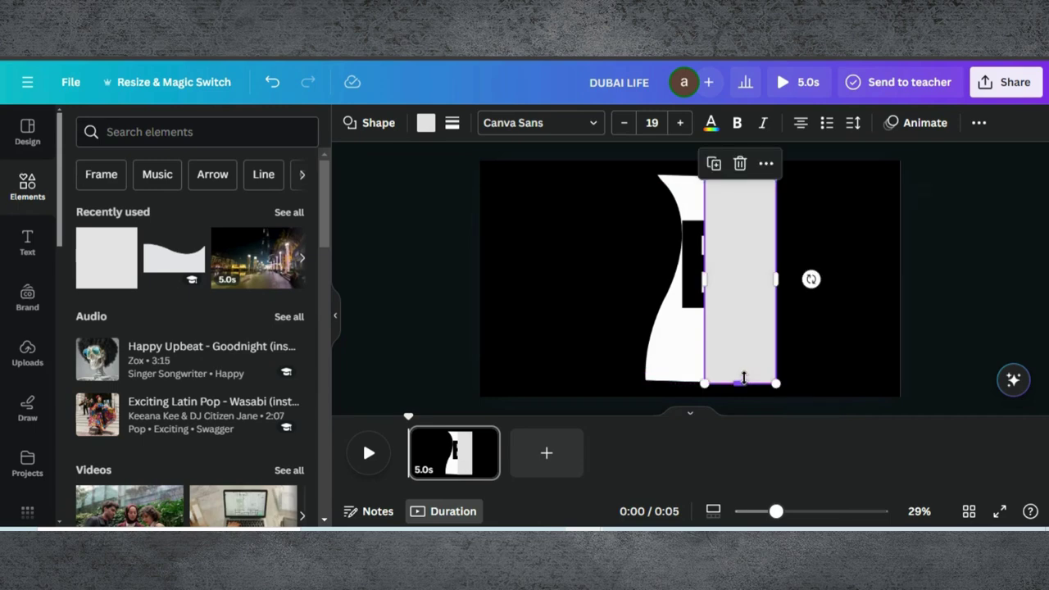
drag(777, 276, 877, 276)
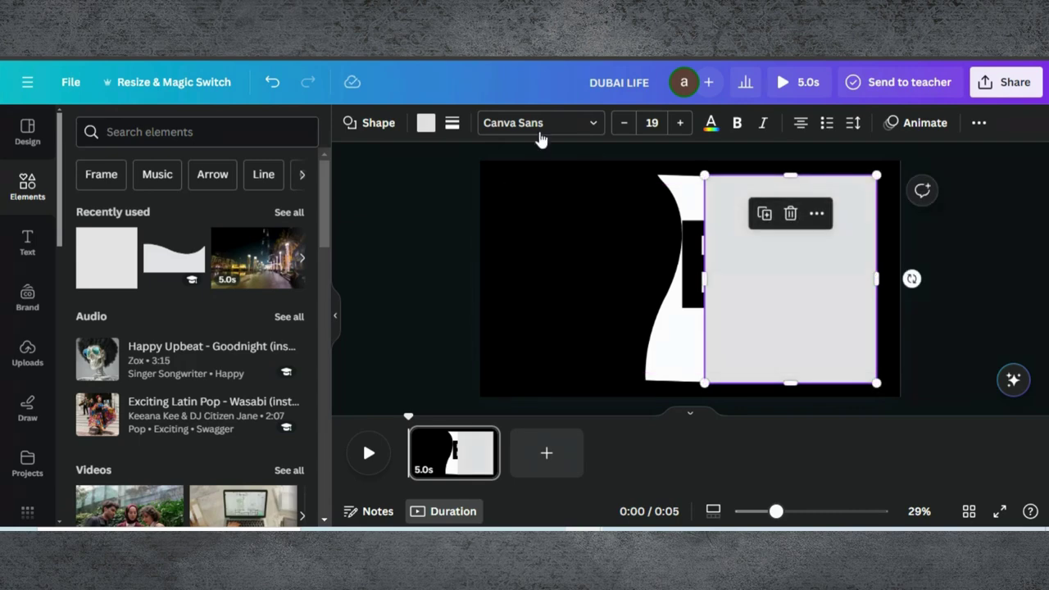
Step: Fill the rectangle with white and move its layer directly behind the DUBAI text
click(426, 123)
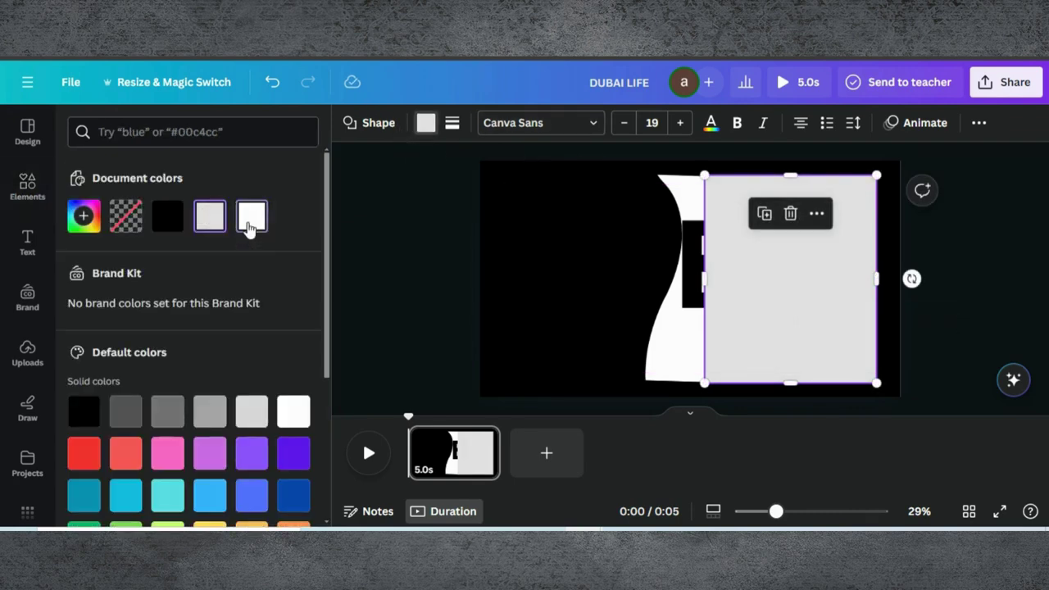
click(251, 215)
click(671, 189)
click(656, 123)
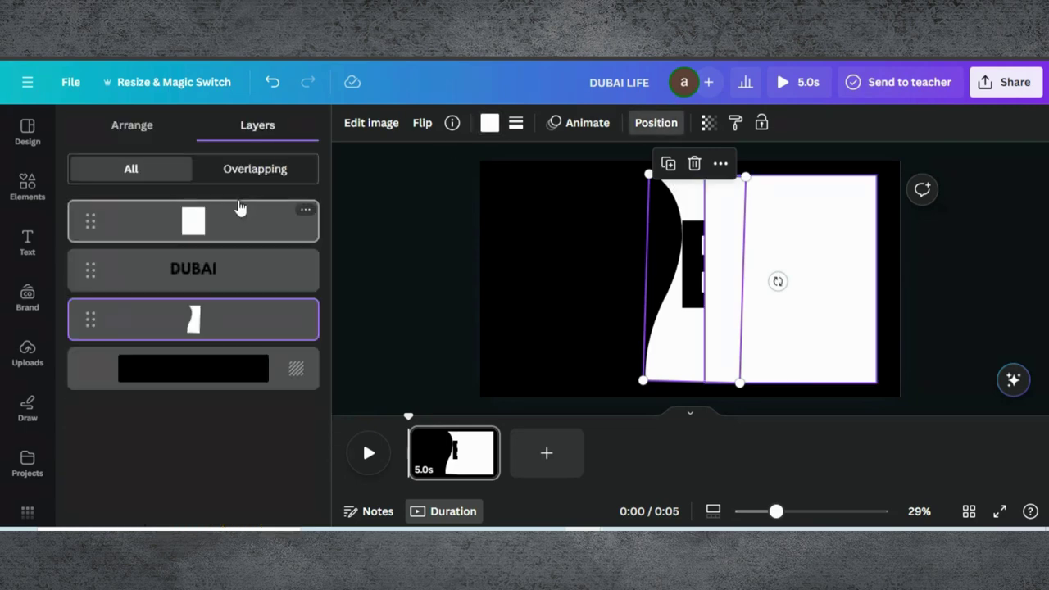
drag(196, 234, 274, 265)
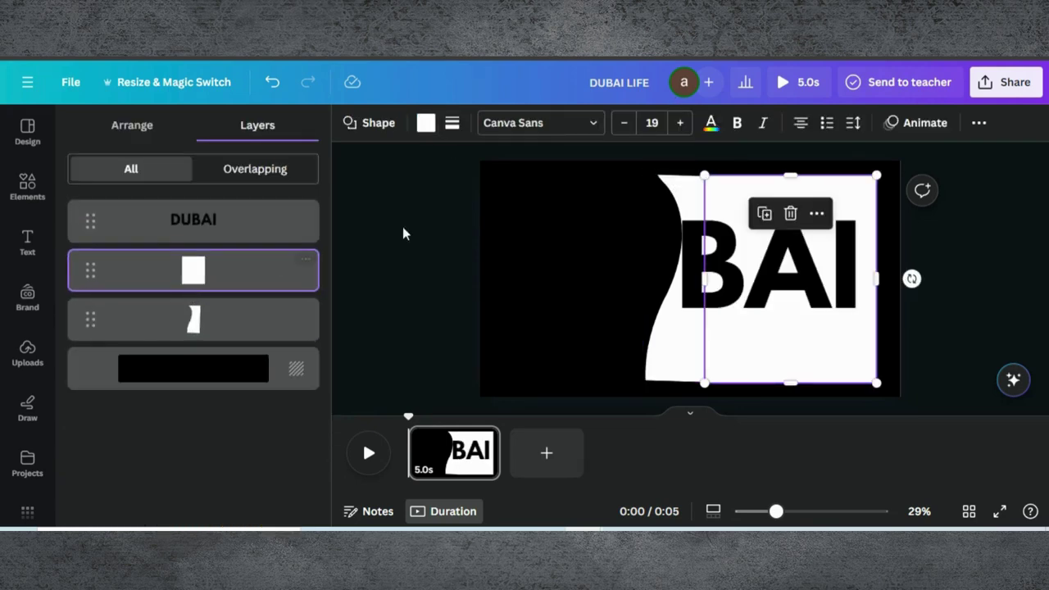
Step: Recolour only the letters DU of the DUBAI text to white (#ffffff)
click(561, 244)
click(563, 243)
drag(673, 260, 540, 260)
click(571, 130)
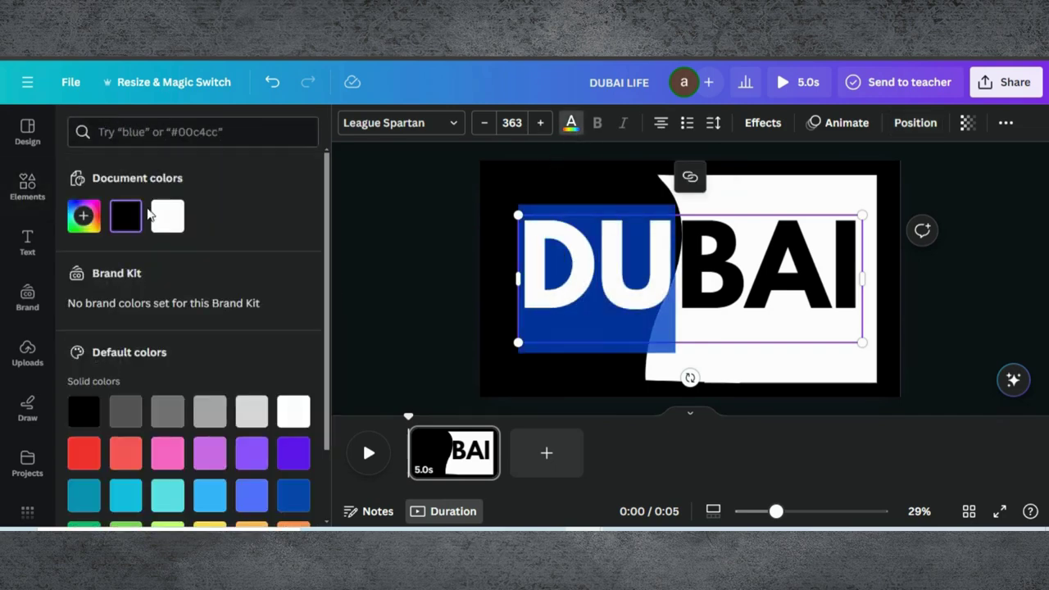
click(160, 215)
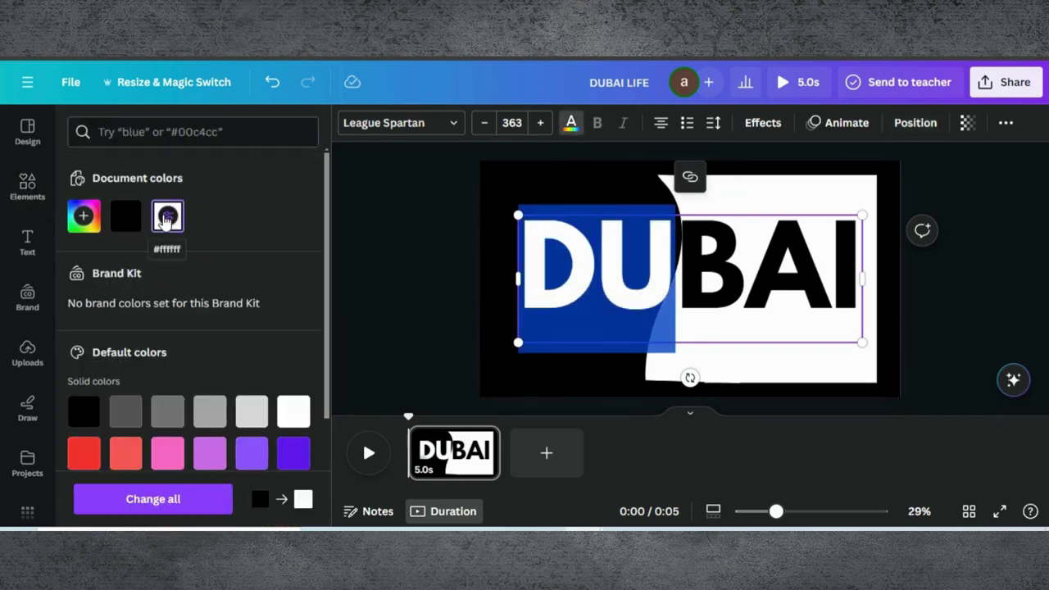
click(388, 237)
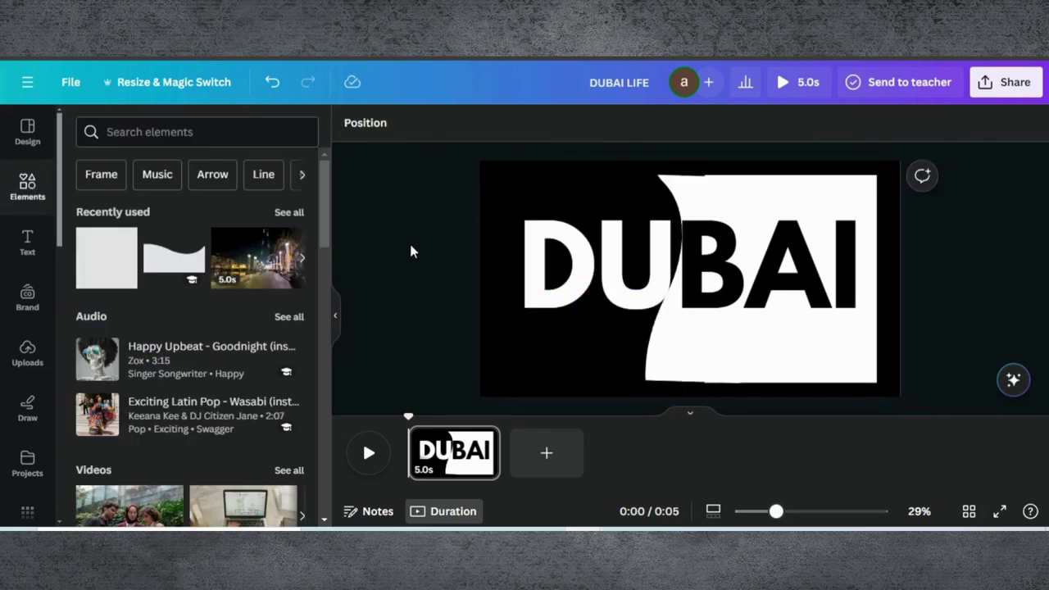
Step: Increase the letter spacing of the DUBAI text to 85
click(600, 262)
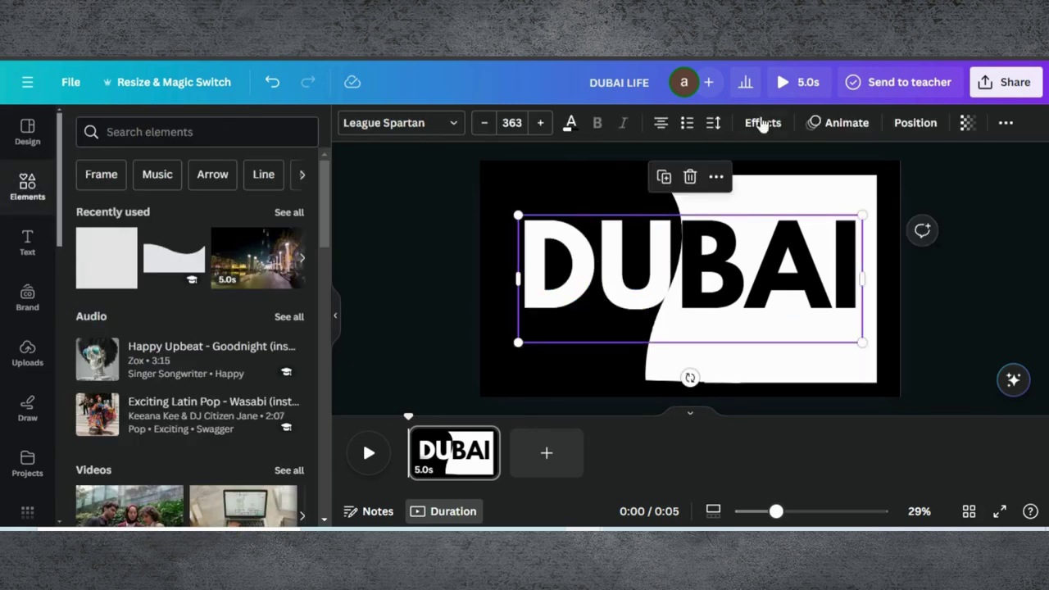
click(713, 123)
drag(743, 189, 758, 189)
click(792, 325)
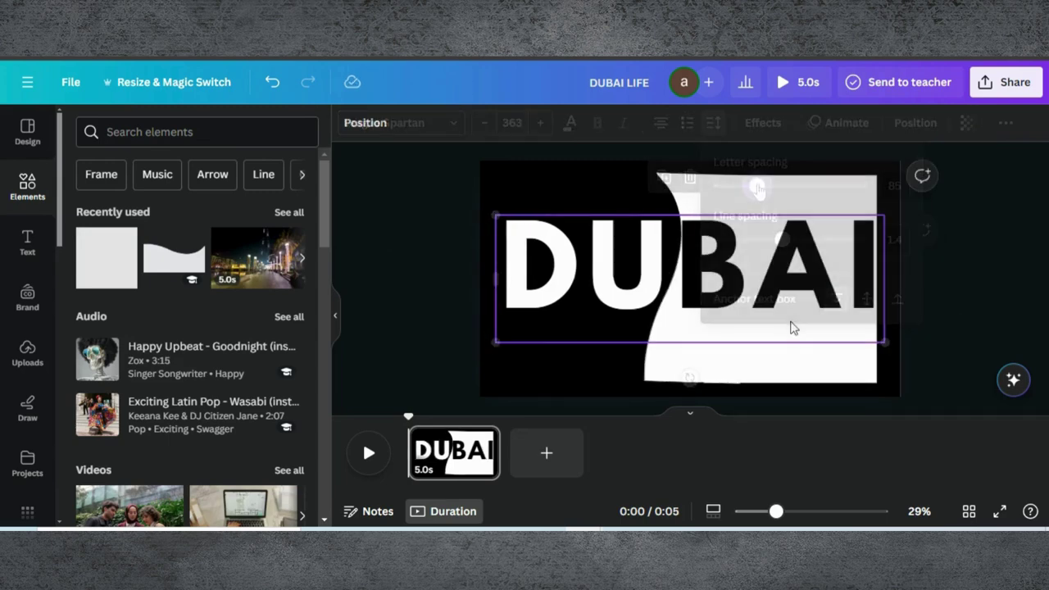
click(799, 363)
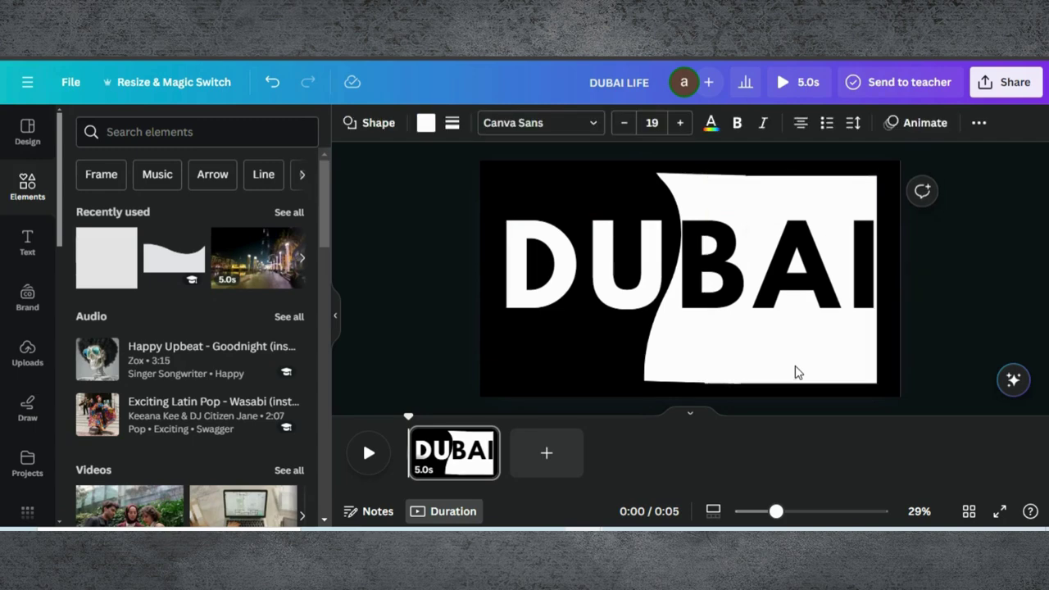
click(799, 373)
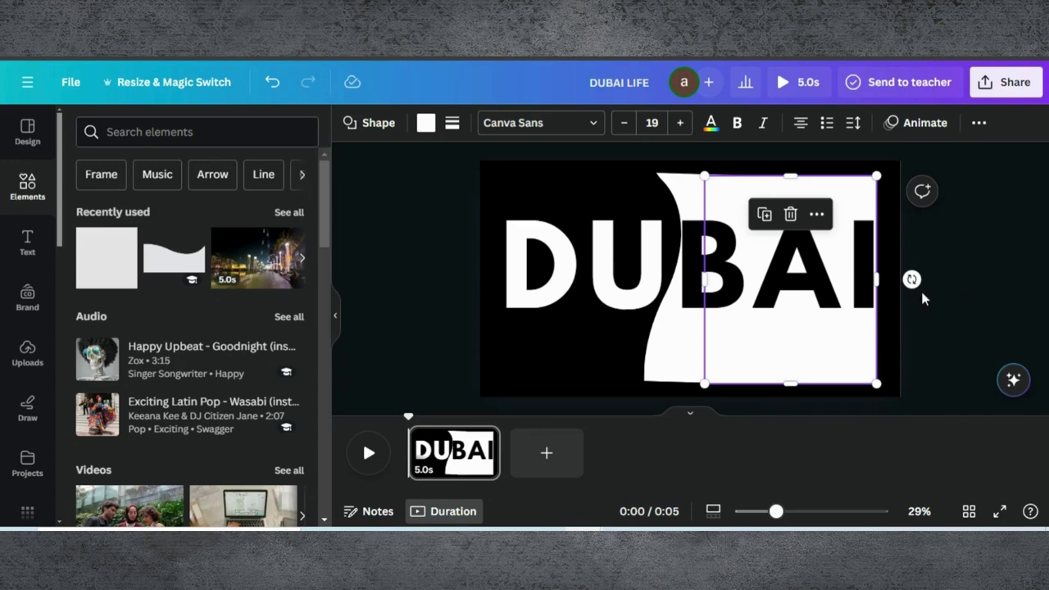
click(667, 368)
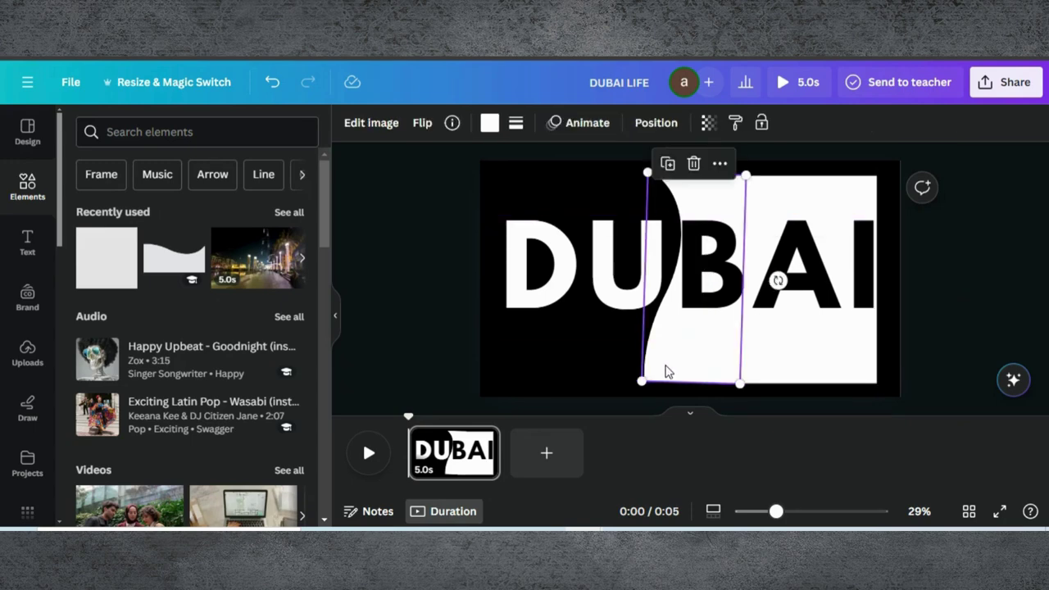
key(Escape)
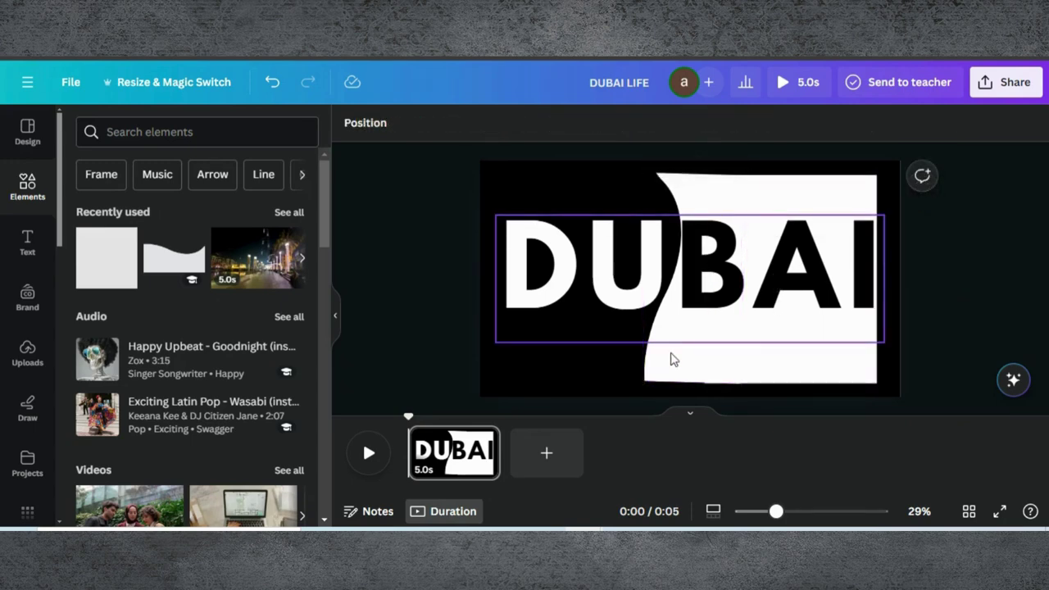
Step: Download the design as a PNG image
click(1000, 86)
scroll(809, 293, down, 3)
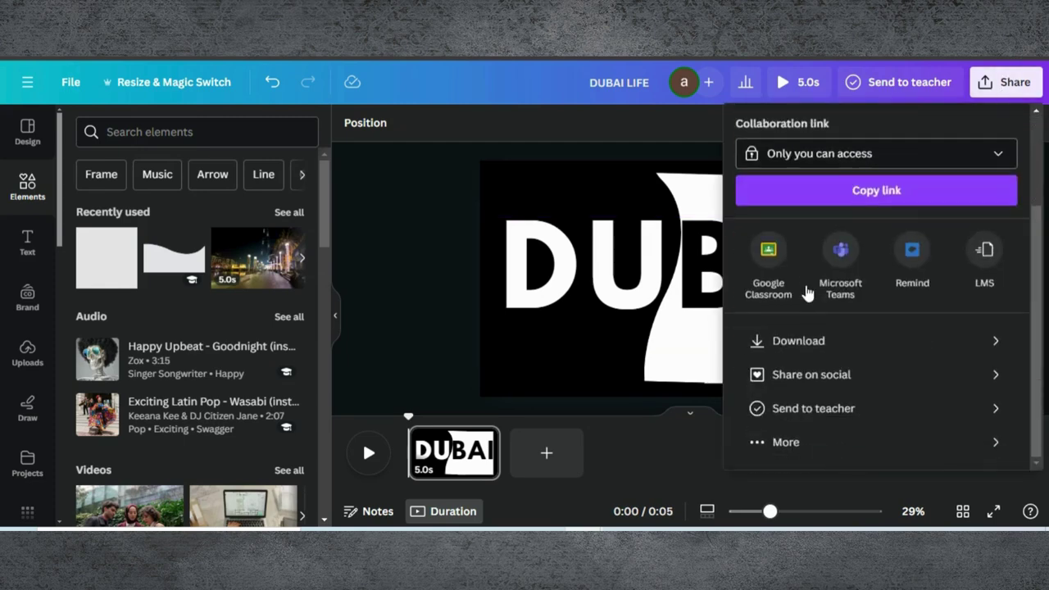
click(798, 341)
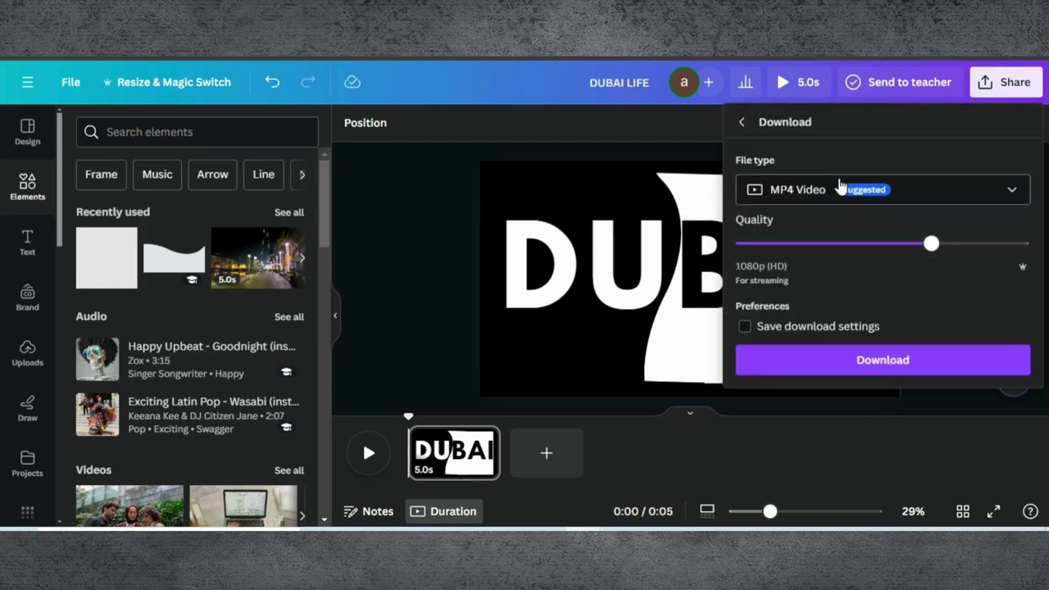
click(812, 202)
click(790, 275)
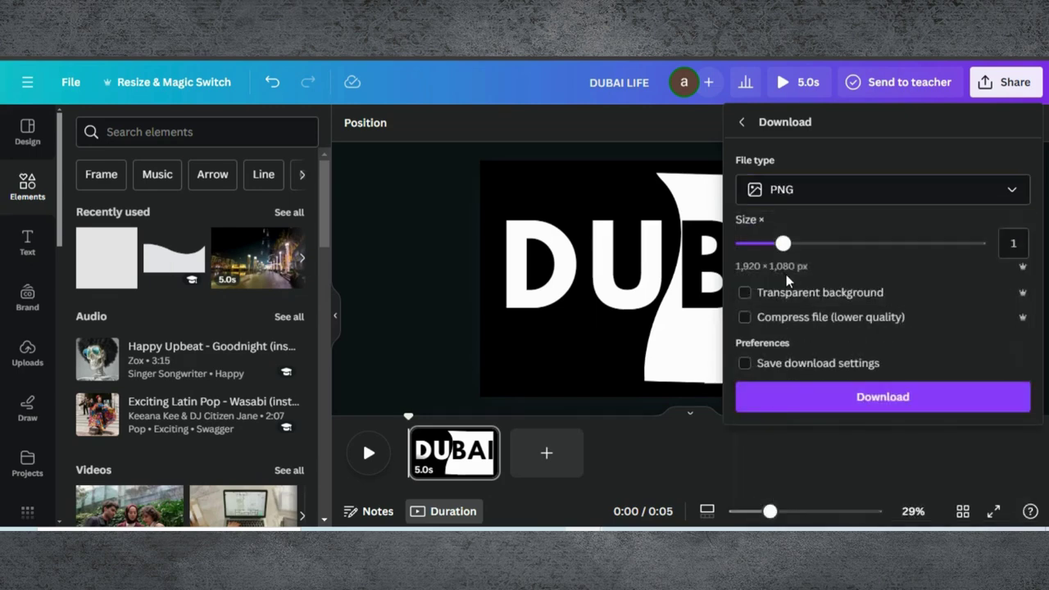
click(809, 402)
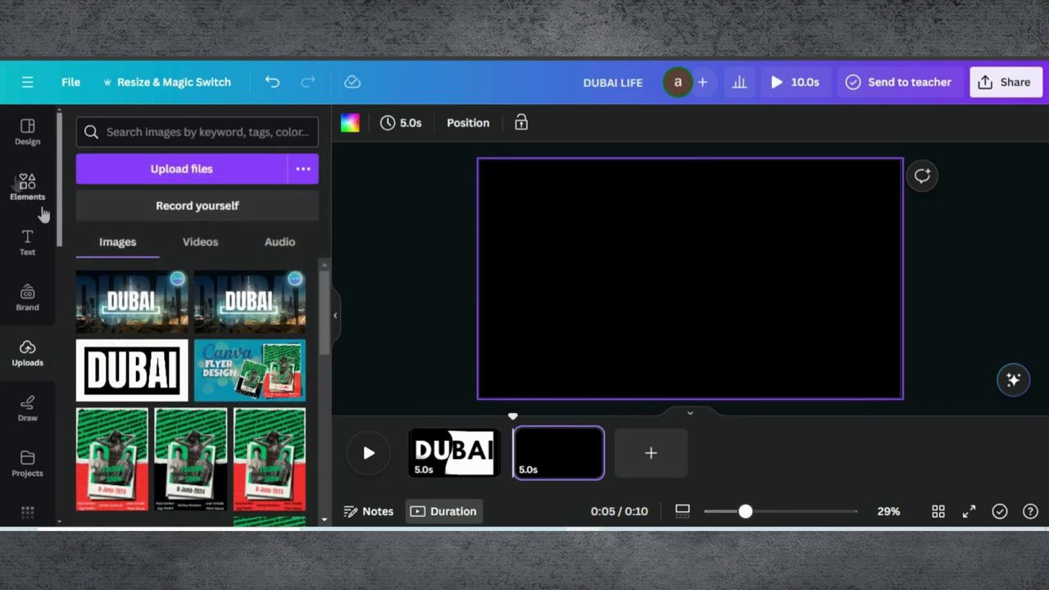
Step: Add the recently used Dubai night promenade video to the second page and set it as the page background
click(27, 187)
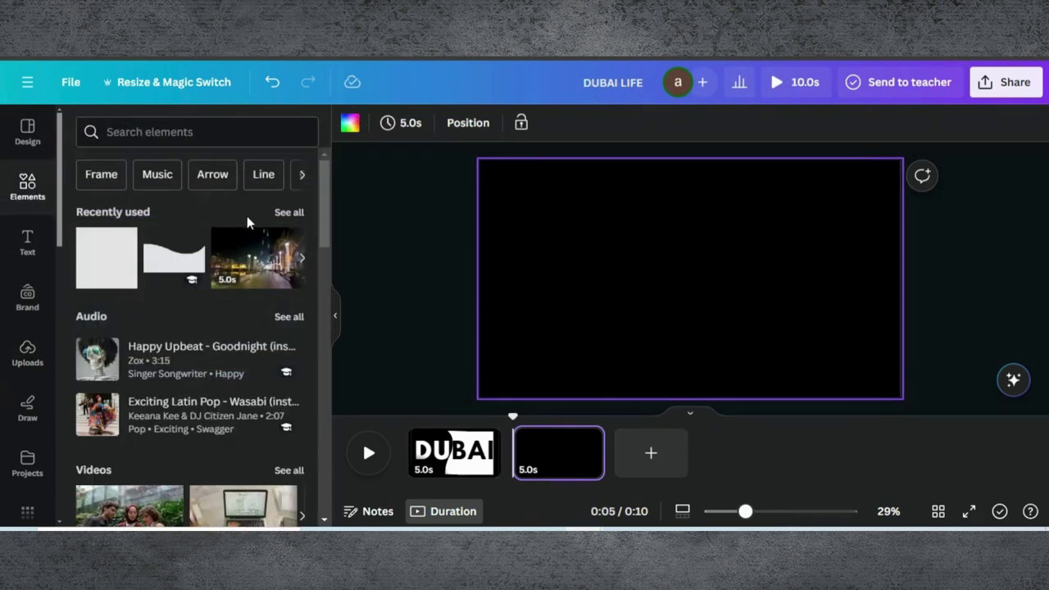
click(298, 254)
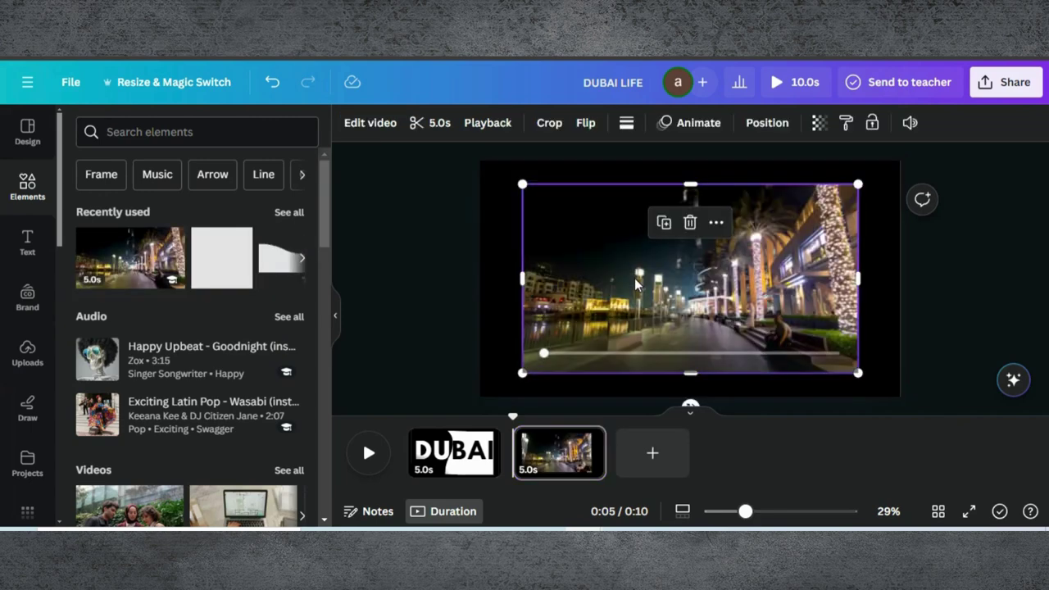
right_click(635, 280)
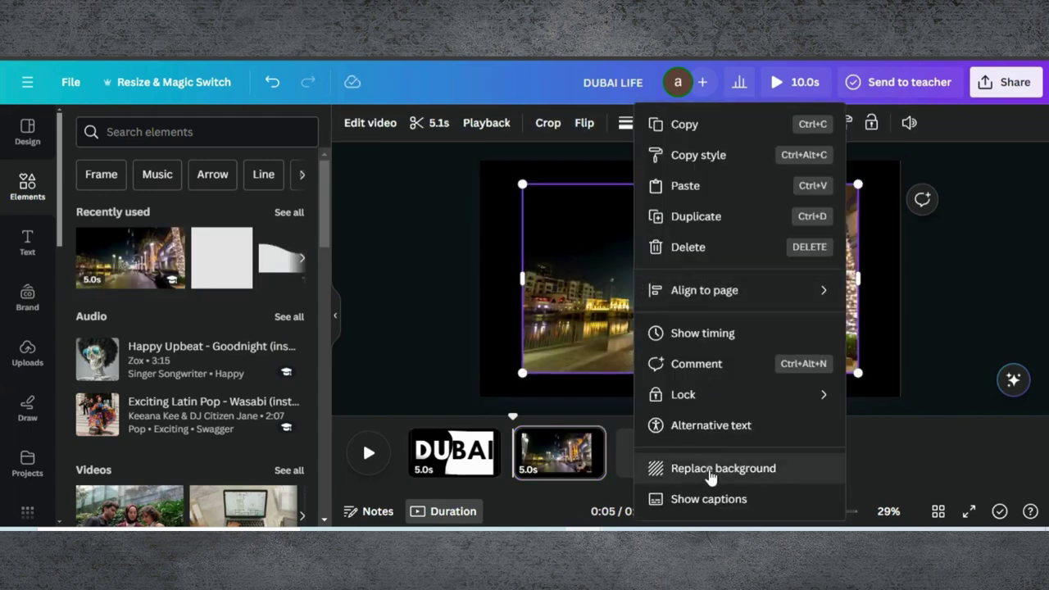
click(711, 474)
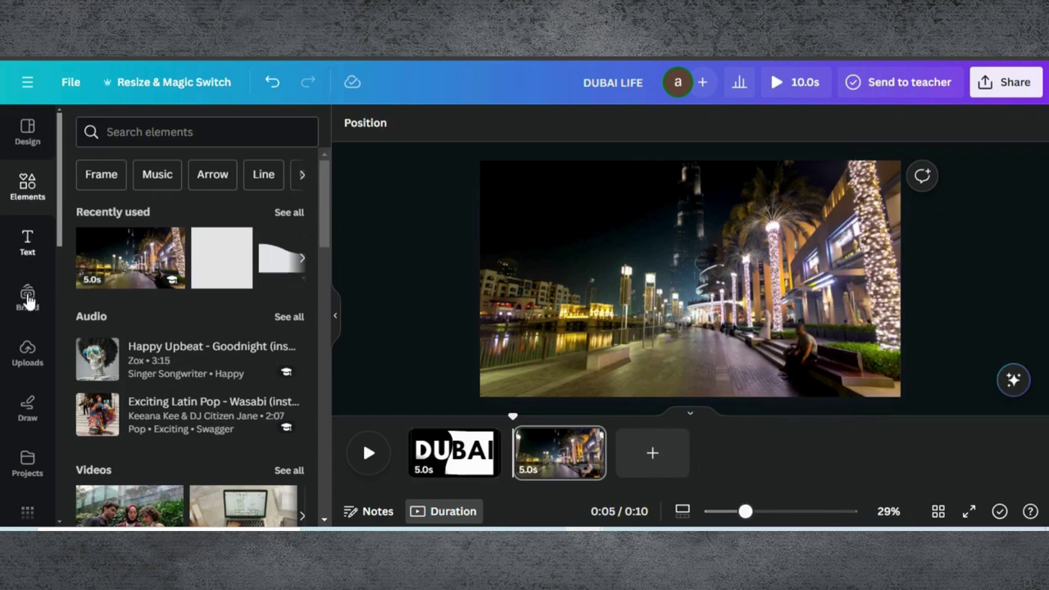
Step: Place the downloaded DUBAI LIFE.png on the video page and remove its background with BG Remover
click(27, 352)
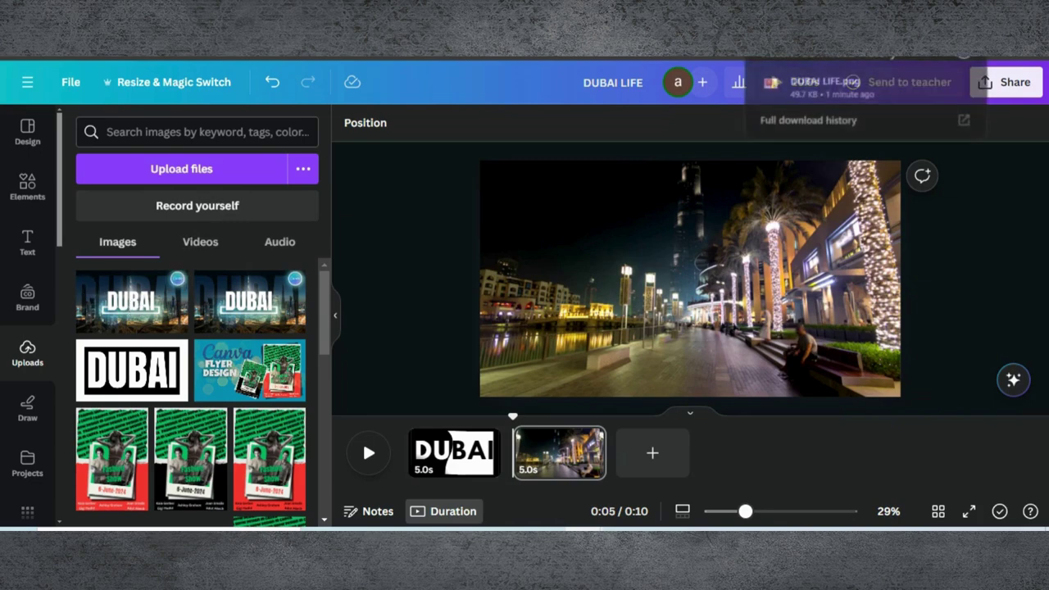
drag(820, 86, 187, 291)
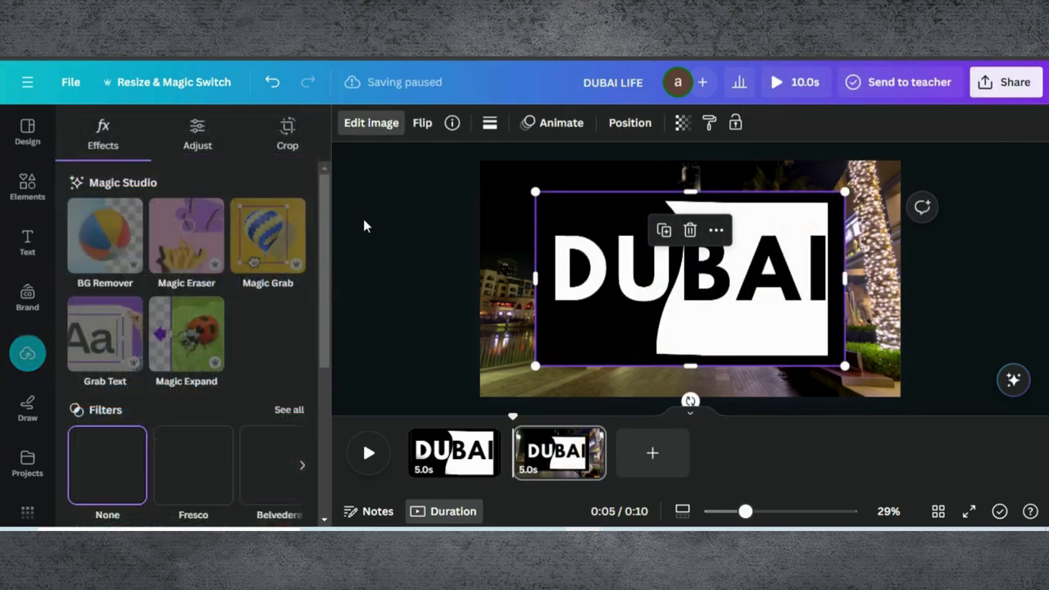
click(105, 235)
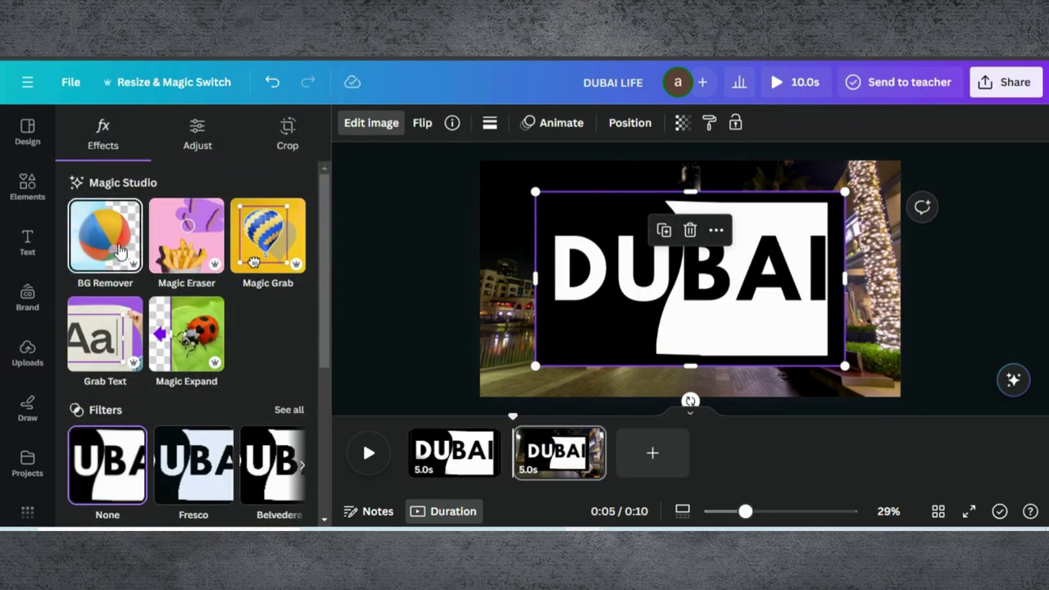
Step: Enlarge and reposition the DUBAI image so it covers the whole video page, slightly past its edges
drag(624, 285, 569, 254)
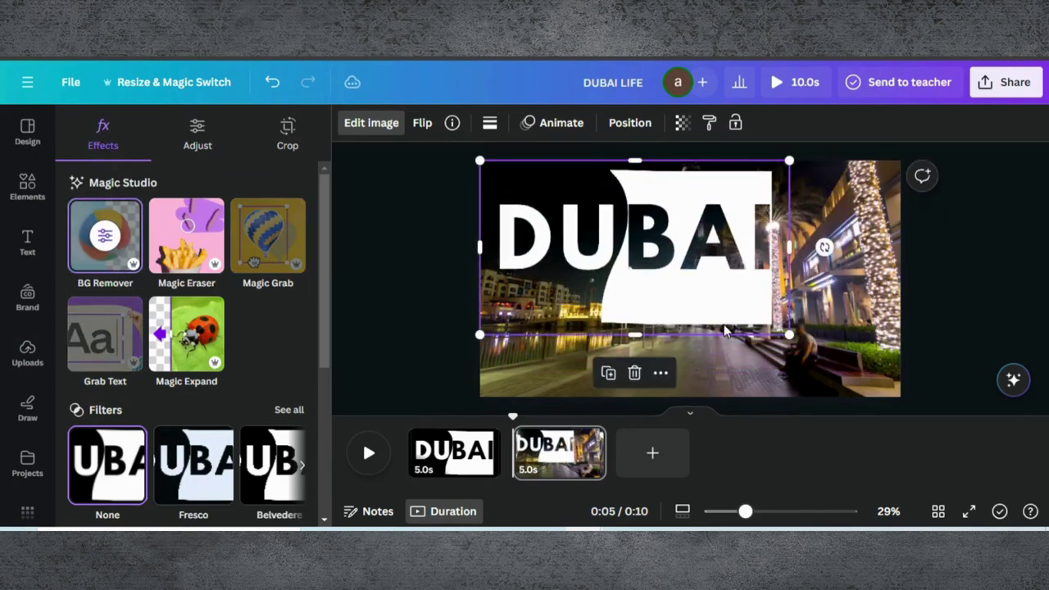
drag(790, 335, 932, 399)
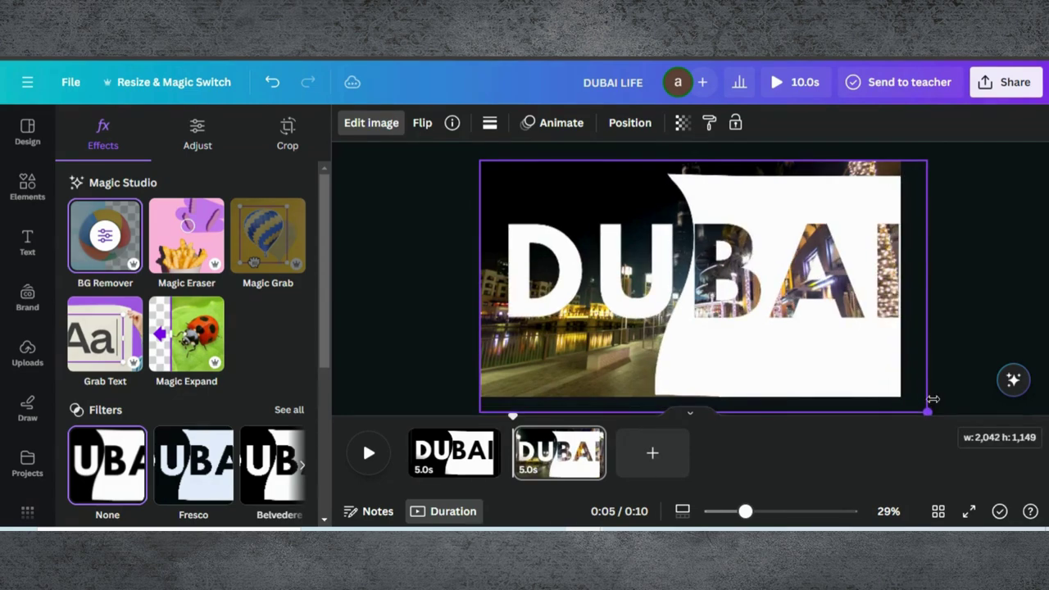
drag(927, 162, 948, 127)
drag(782, 213, 769, 209)
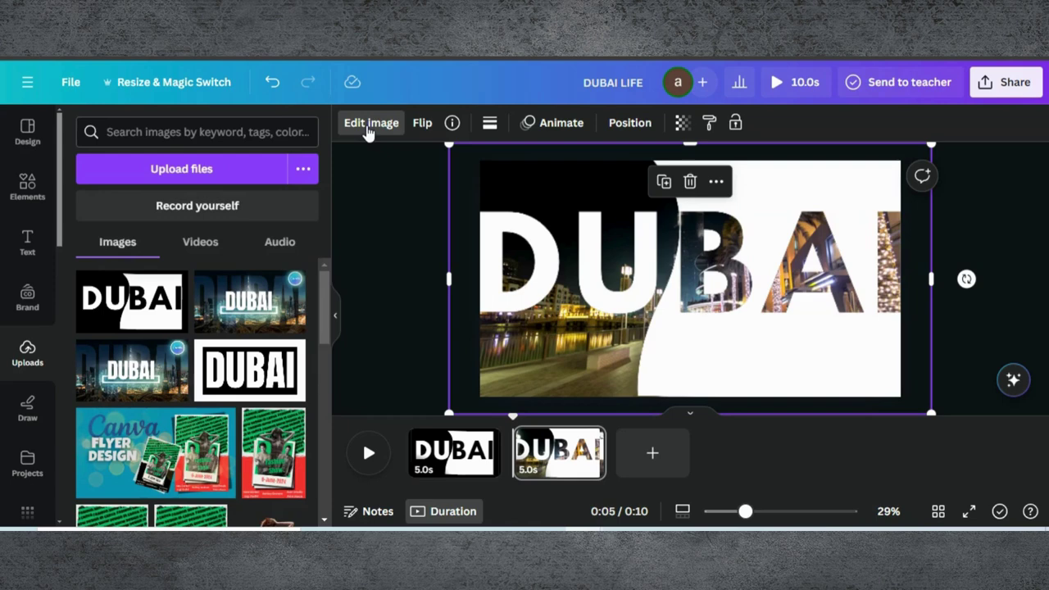
Step: Apply a Drop shadow to the DUBAI image with a blur amount of 1
click(368, 122)
scroll(123, 337, down, 3)
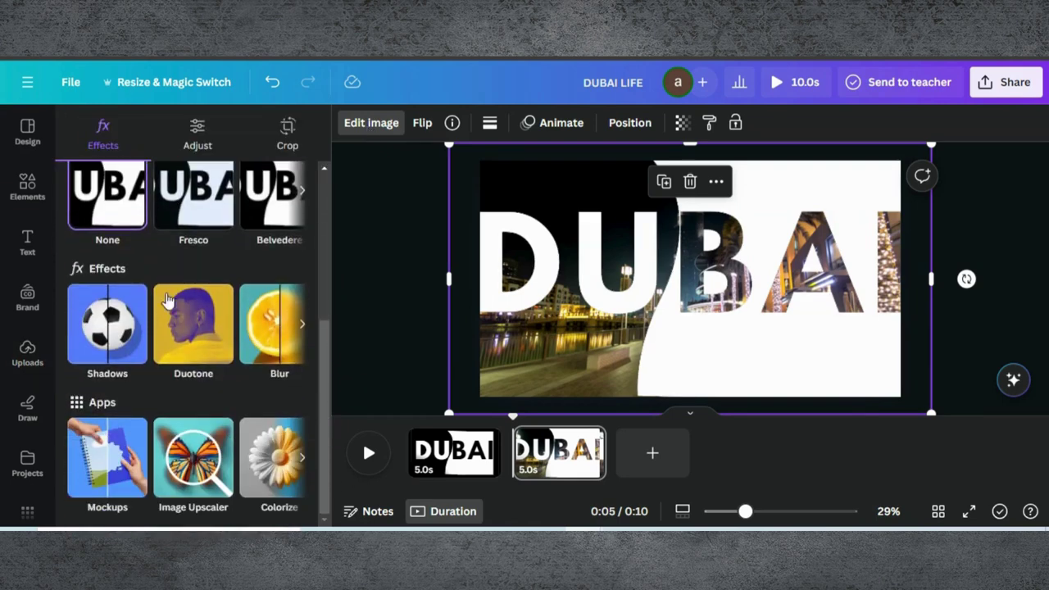
click(123, 338)
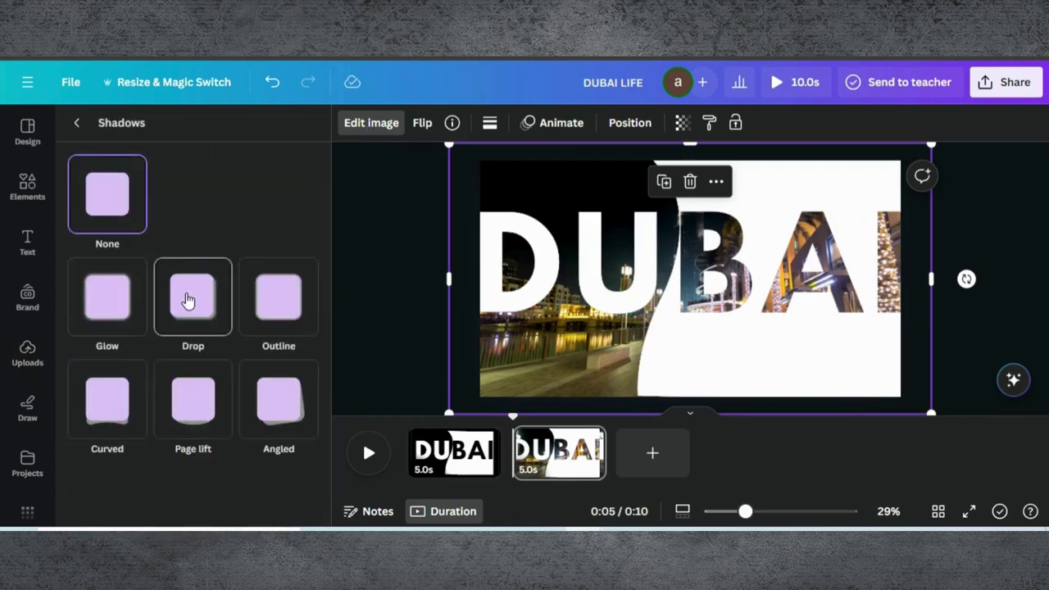
click(188, 301)
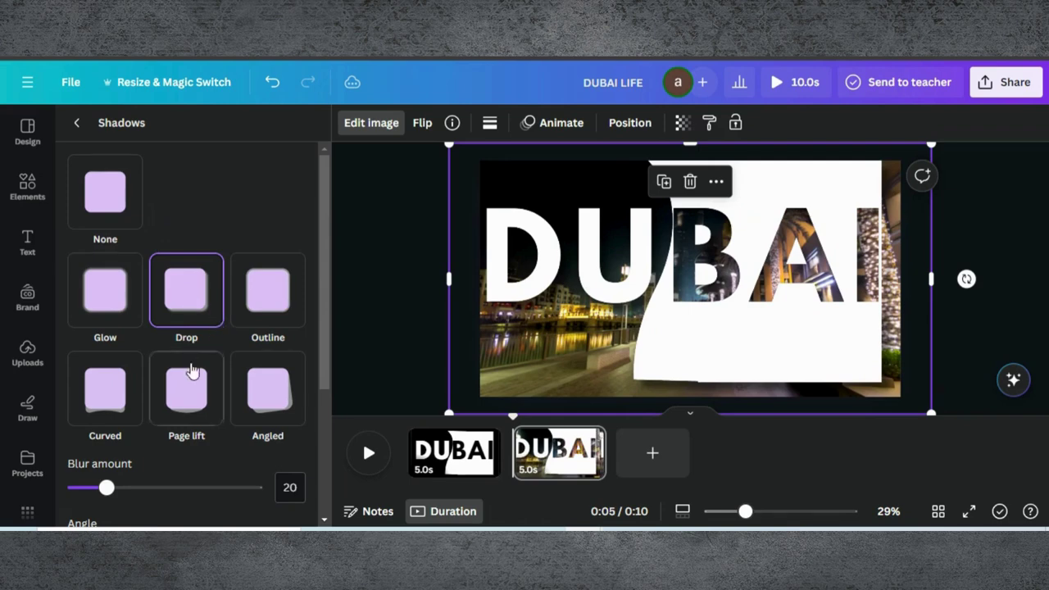
scroll(128, 446, down, 2)
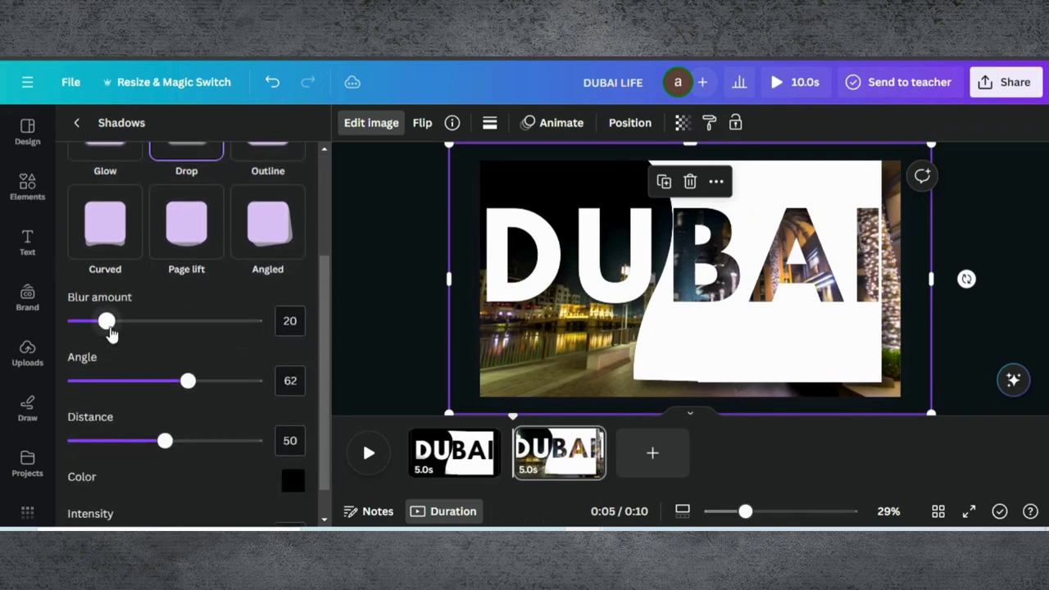
drag(95, 328, 72, 324)
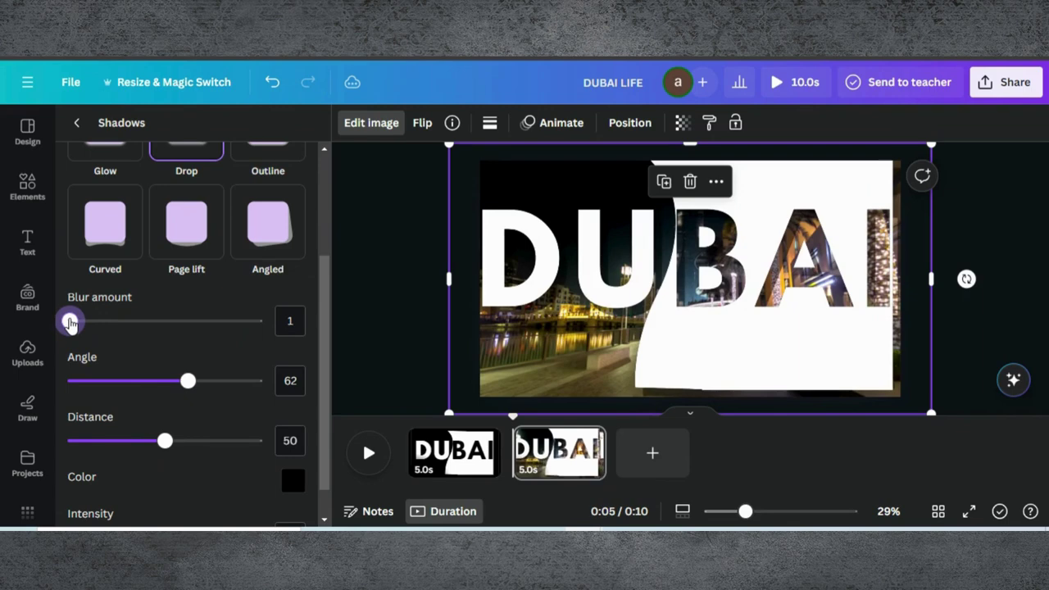
Step: Set the shadow's distance to 18 and intensity to 65, and enlarge the DUBAI image slightly
drag(165, 441, 103, 436)
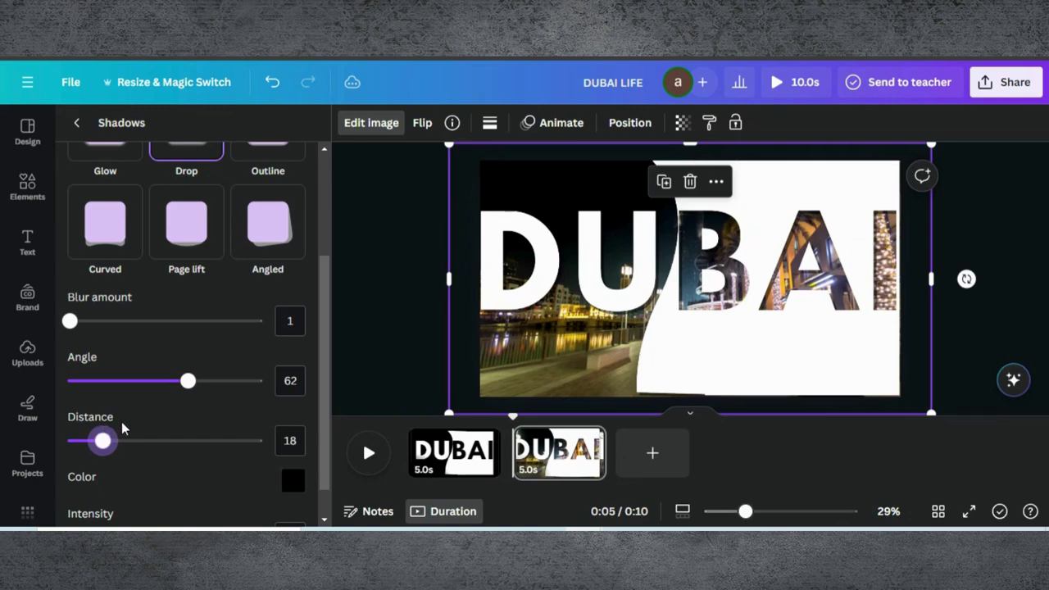
scroll(192, 427, down, 1)
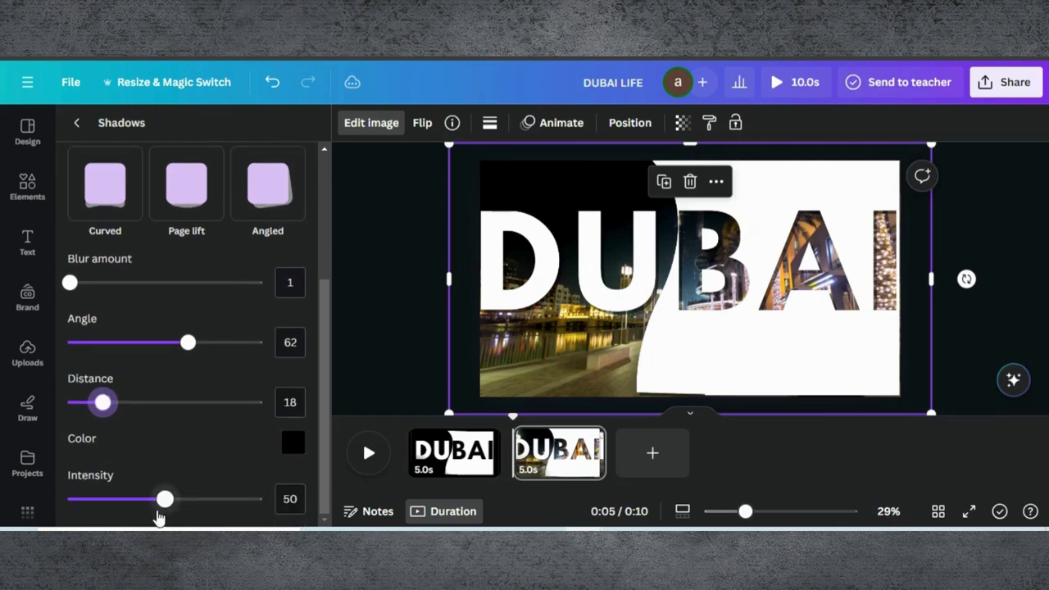
drag(167, 497, 194, 494)
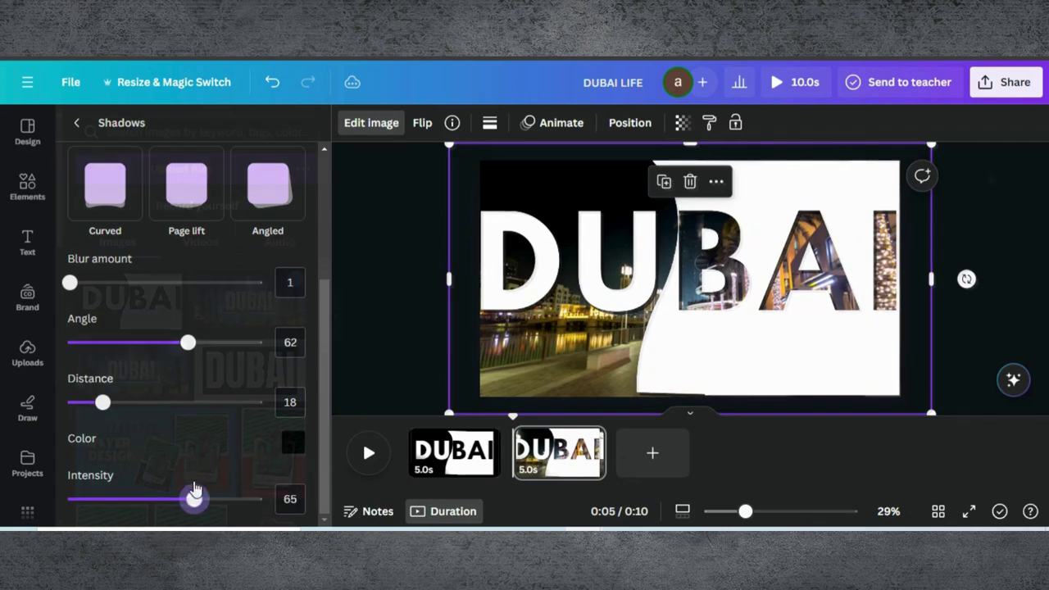
click(27, 352)
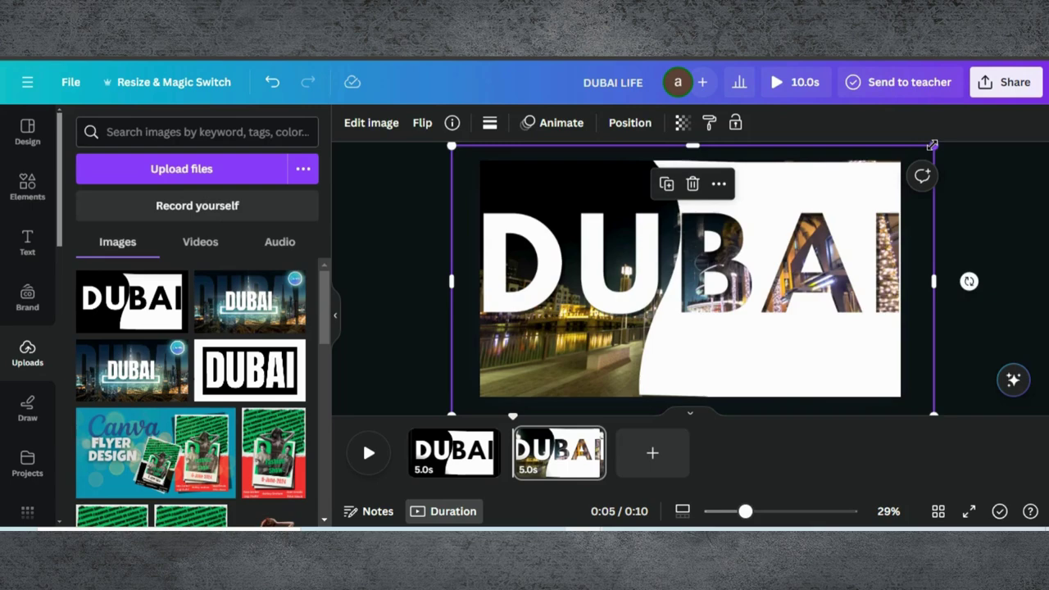
mouse_move(932, 145)
mouse_down()
mouse_move(921, 110)
mouse_move(938, 144)
mouse_up()
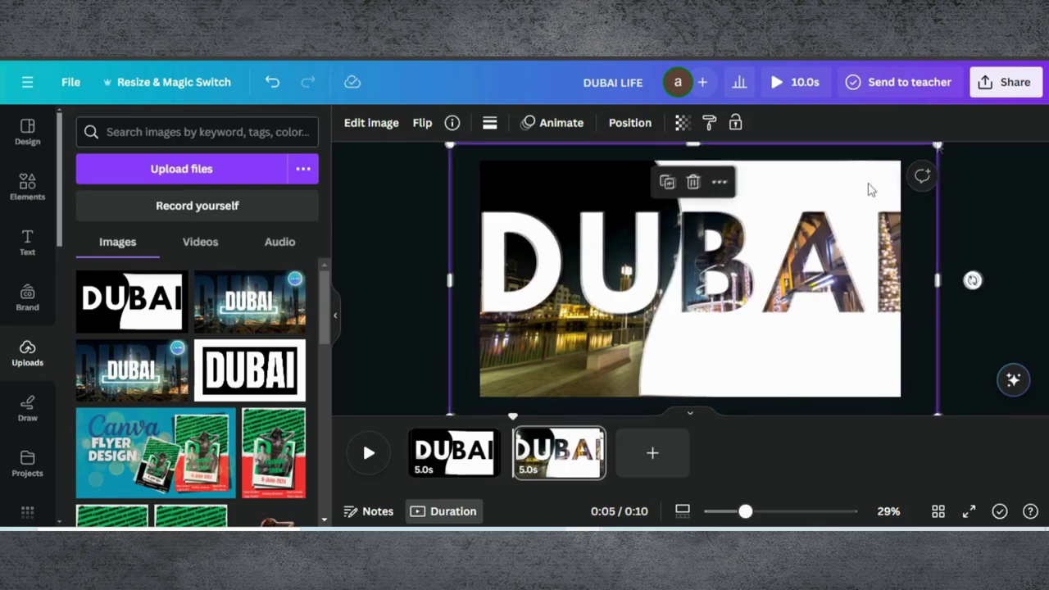
Step: Add a heading reading "Life", make it uppercase, and place it in the white area below the letters BA
click(27, 242)
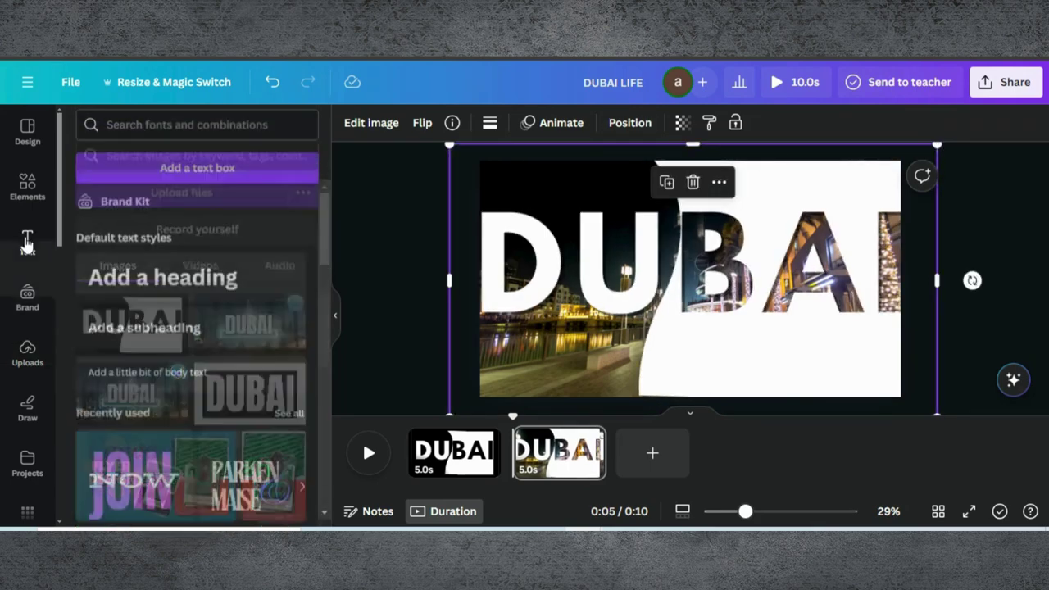
click(160, 287)
text(Life)
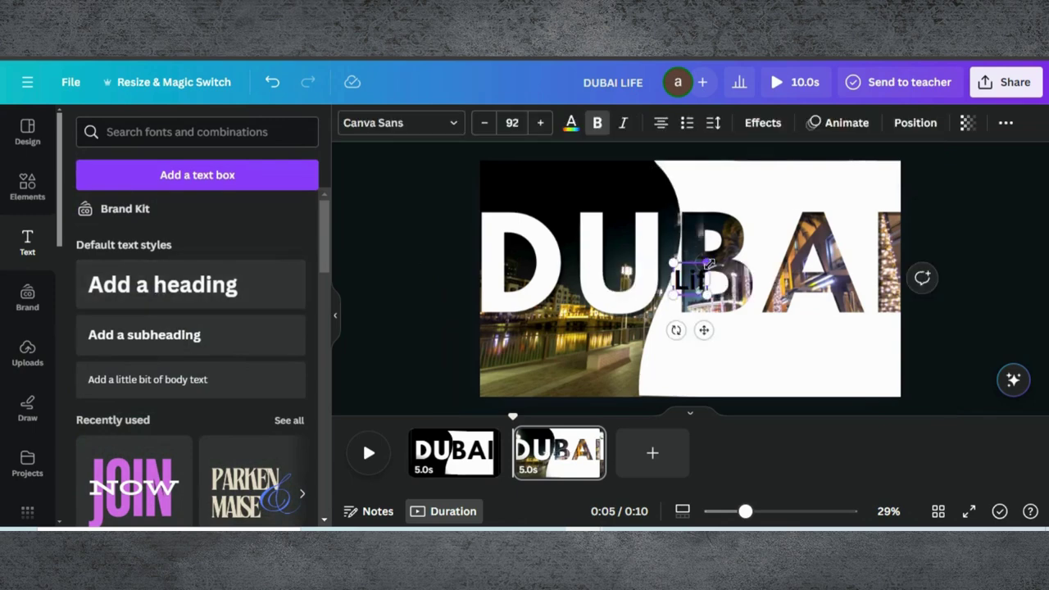
click(1005, 124)
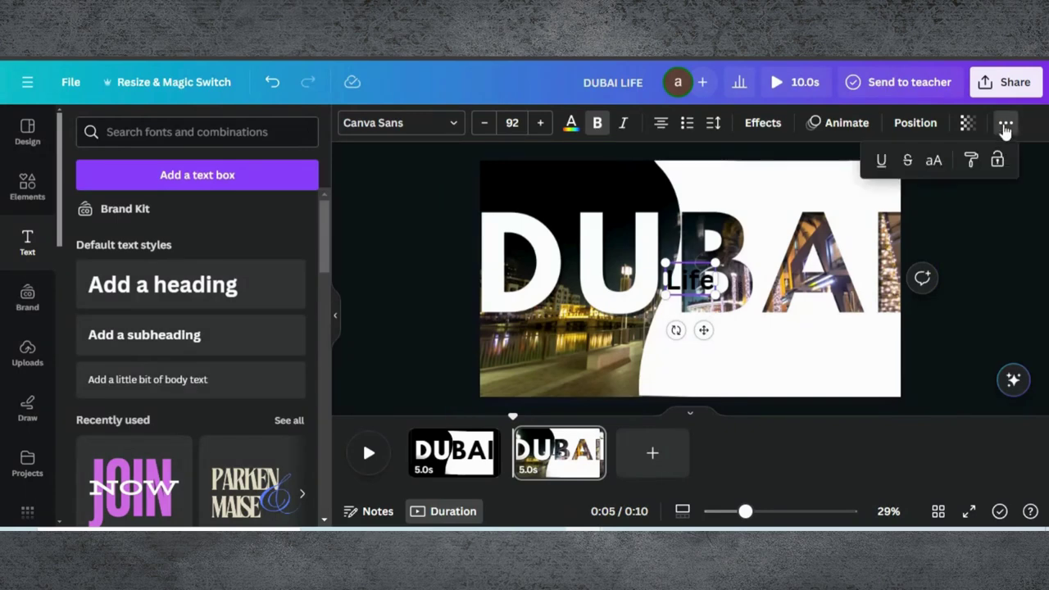
click(934, 161)
drag(704, 330, 783, 379)
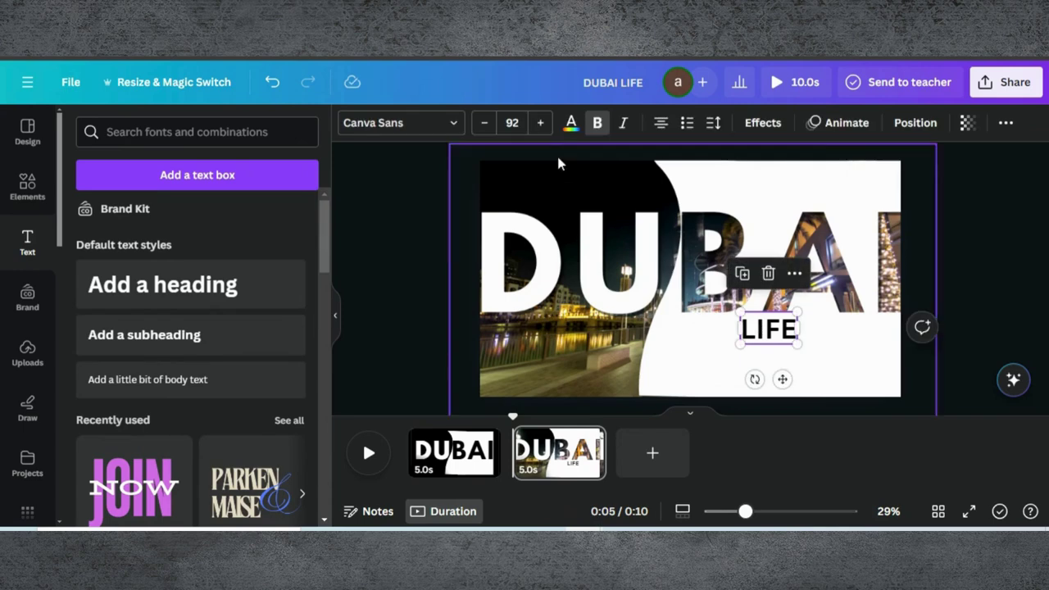
Step: Recolour the LIFE text to the default orange and change its font to League Gothic
click(571, 125)
scroll(131, 395, down, 3)
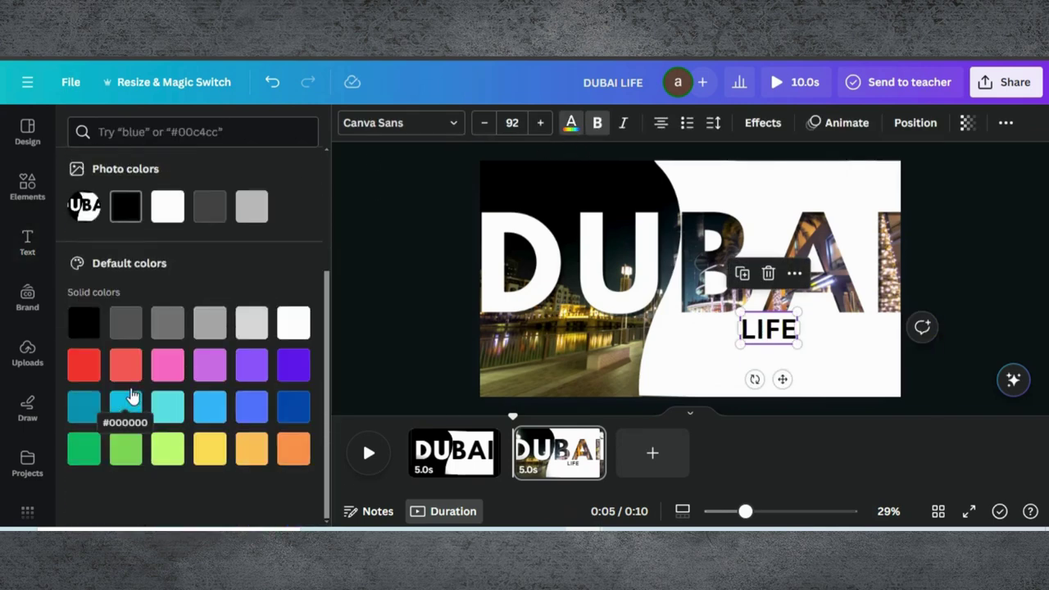
click(288, 442)
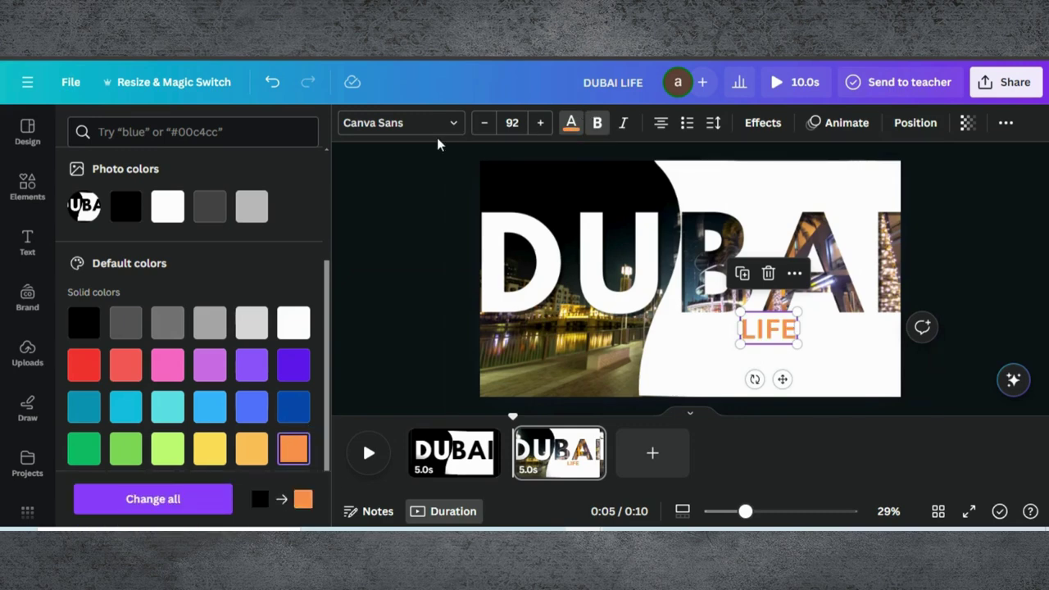
click(457, 123)
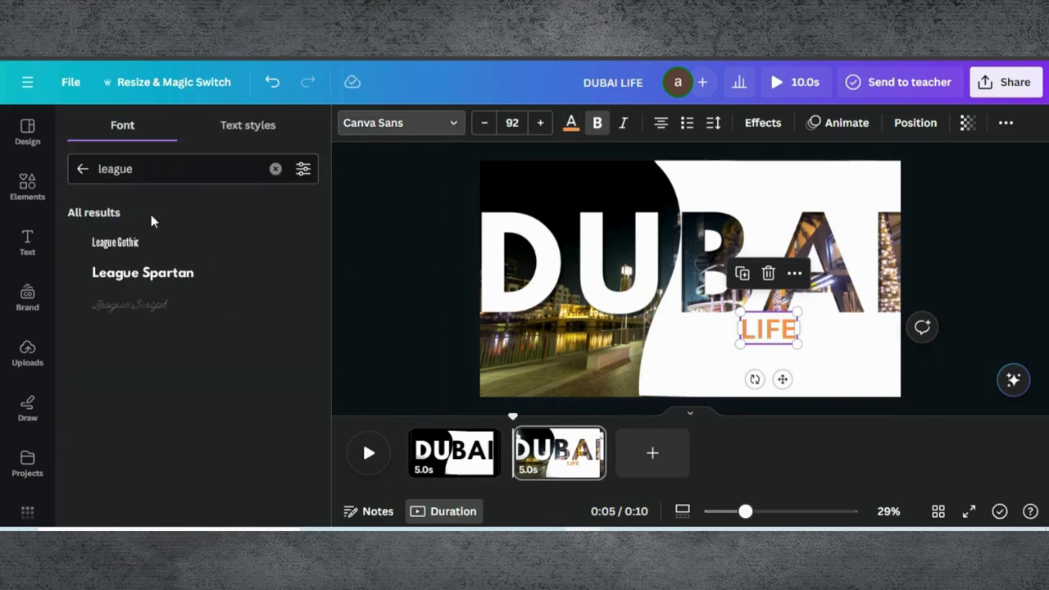
click(138, 242)
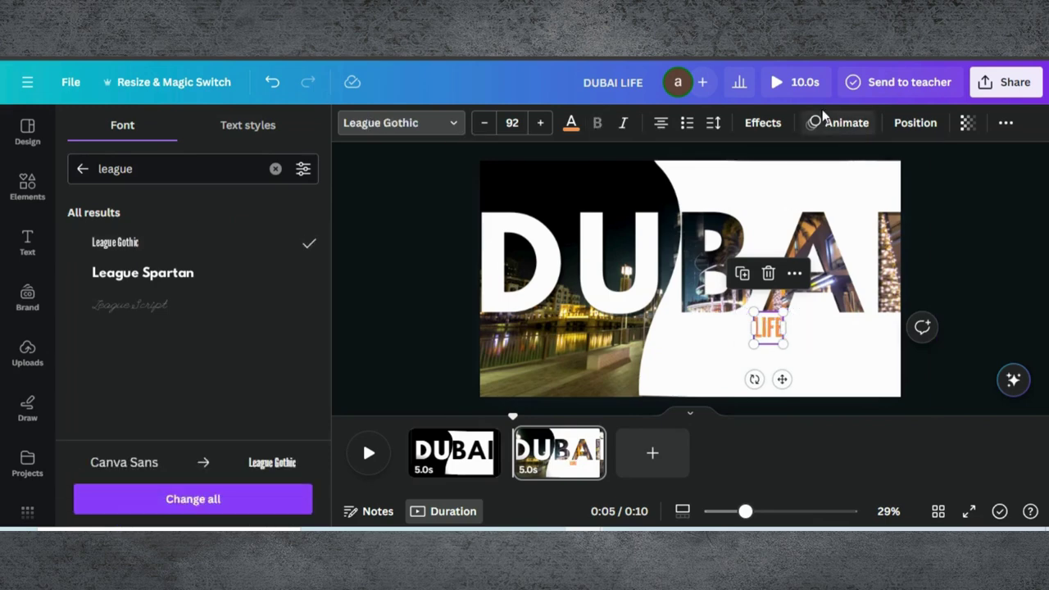
Step: Widen the letter spacing of the LIFE text and move it under the letter A of DUBAI
click(713, 123)
drag(747, 188, 850, 190)
click(807, 309)
drag(783, 332, 801, 329)
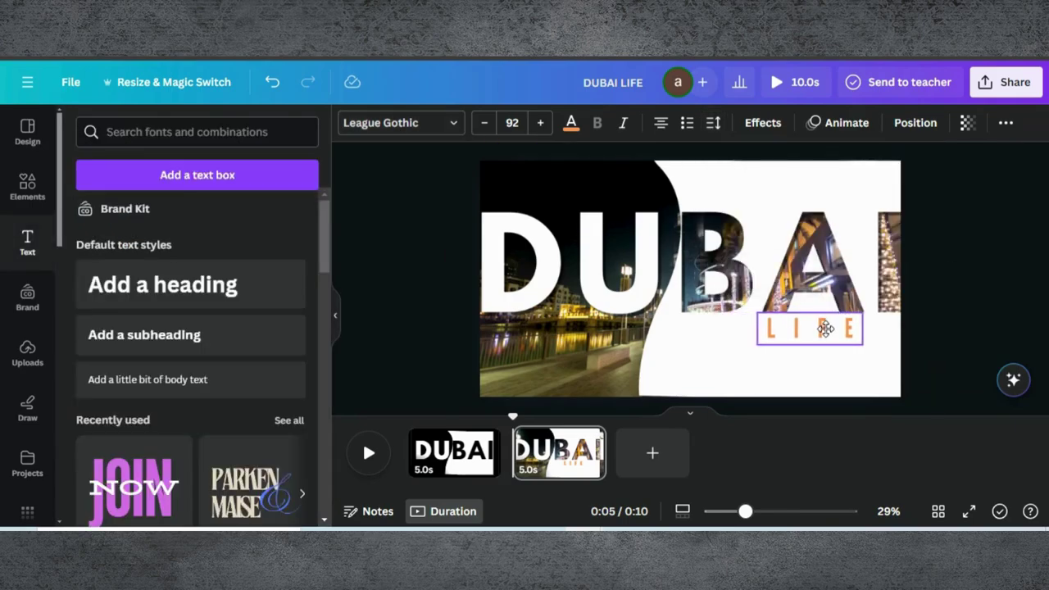